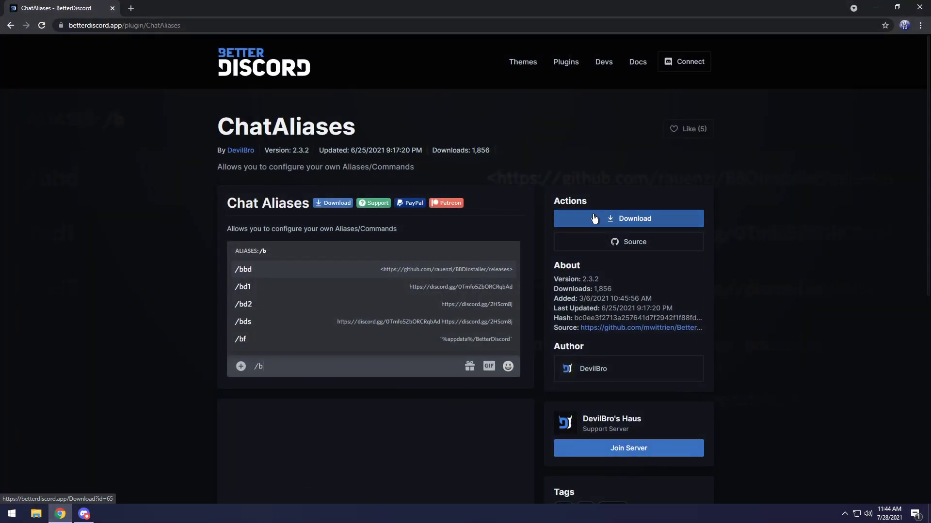
- Download the ChatAliases plugin, then switch to Discord and open BetterDiscord's plugins folder from the user settings
{"action": "left_click", "coordinate": [595, 219]}
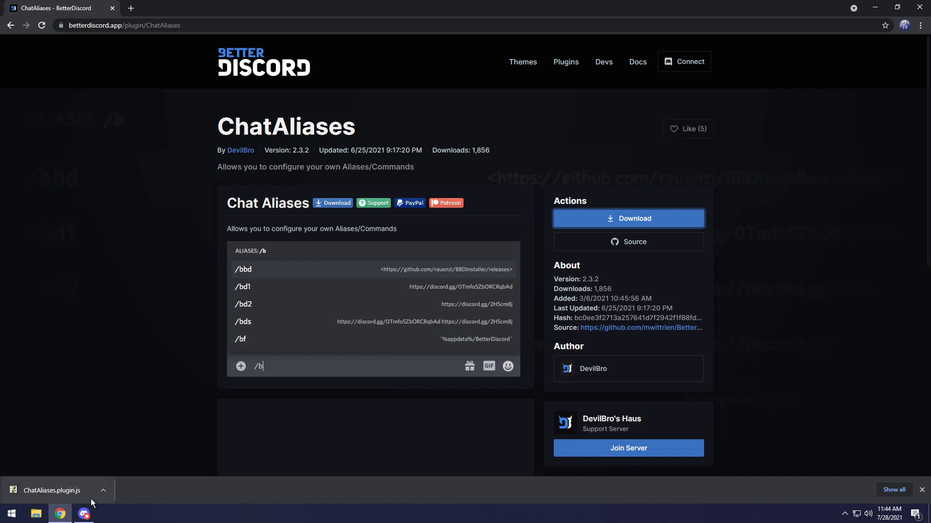
{"action": "left_click", "coordinate": [84, 514]}
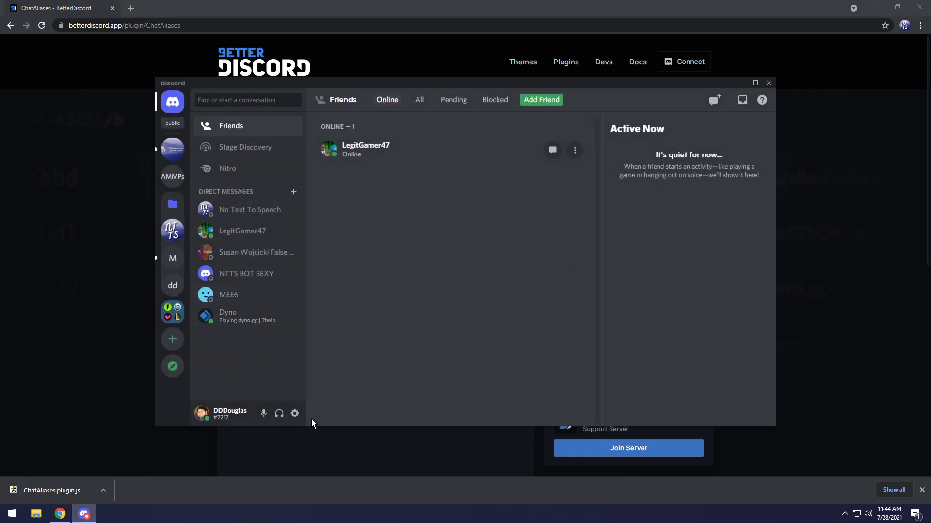
{"action": "left_click", "coordinate": [295, 413]}
{"action": "scroll", "coordinate": [272, 334], "scroll_direction": "down", "scroll_amount": 6}
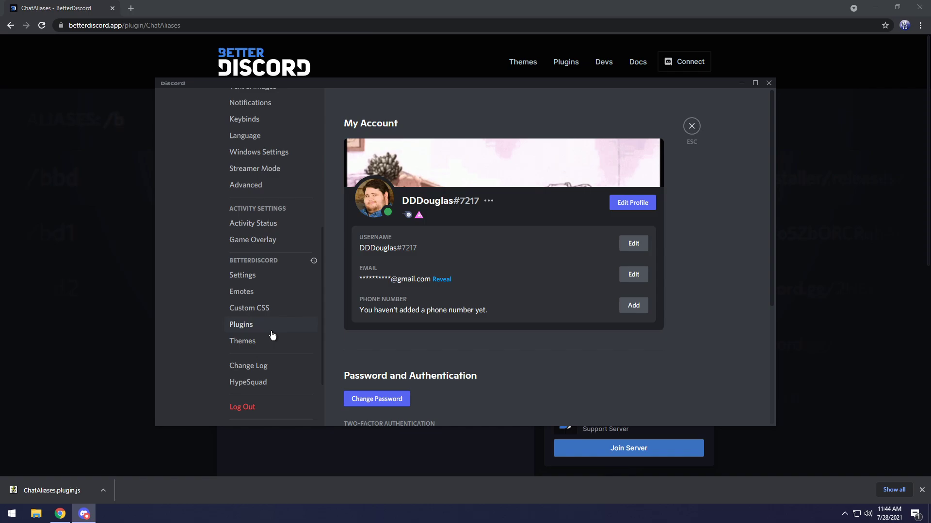
{"action": "left_click", "coordinate": [244, 325]}
{"action": "left_click", "coordinate": [417, 124]}
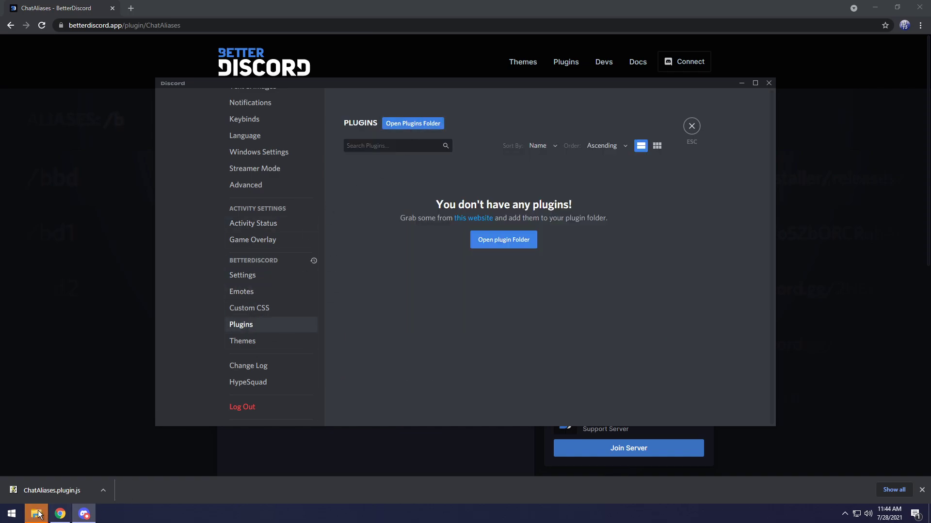
- Move the downloaded ChatAliases.plugin.js into the BetterDiscord plugins folder and minimize the folder window
{"action": "left_click_drag", "start_coordinate": [345, 122], "coordinate": [370, 112]}
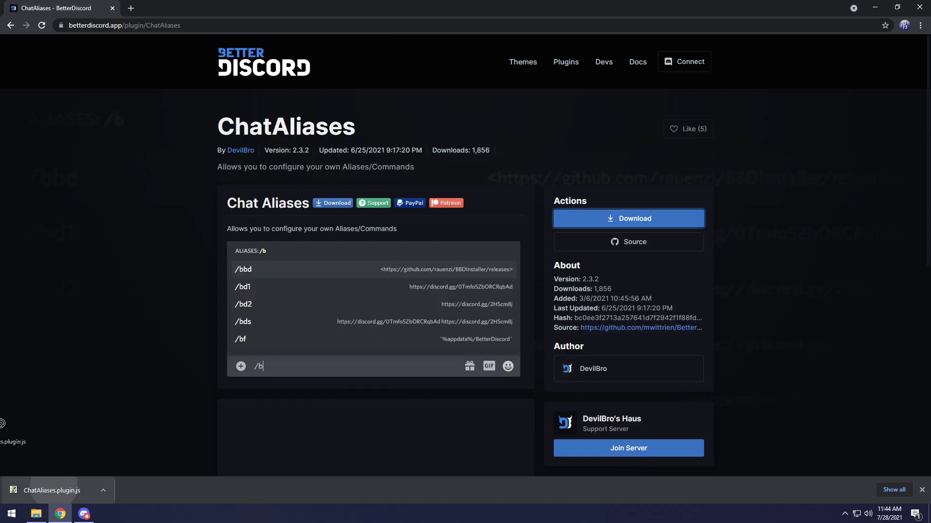
{"action": "left_click_drag", "start_coordinate": [49, 490], "coordinate": [373, 252]}
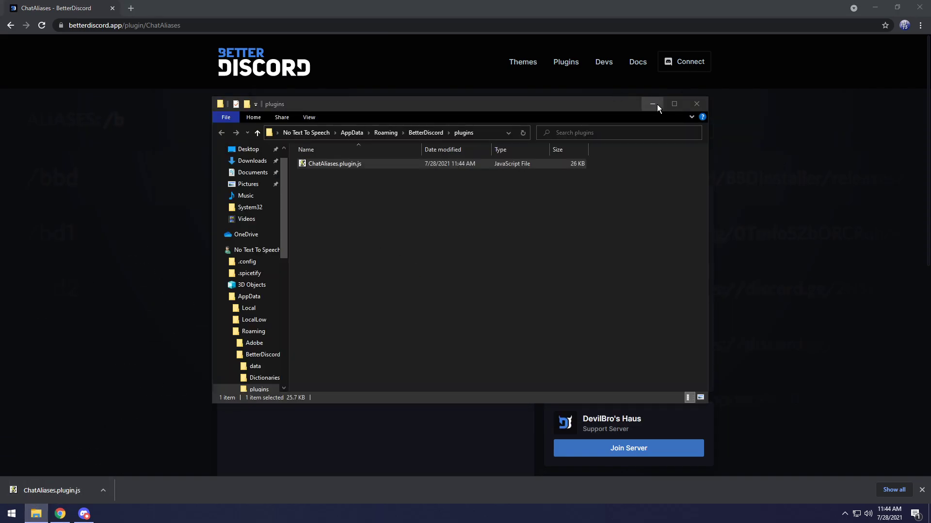
{"action": "left_click", "coordinate": [651, 103]}
- Switch to Discord and download the missing library plugin that ChatAliases needs, dismissing the change log
{"action": "left_click", "coordinate": [84, 514]}
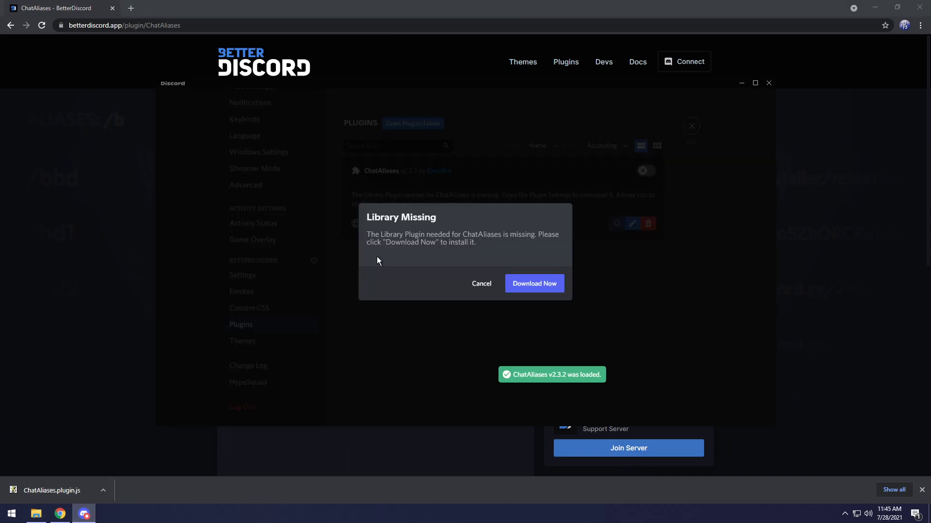
{"action": "left_click", "coordinate": [517, 286]}
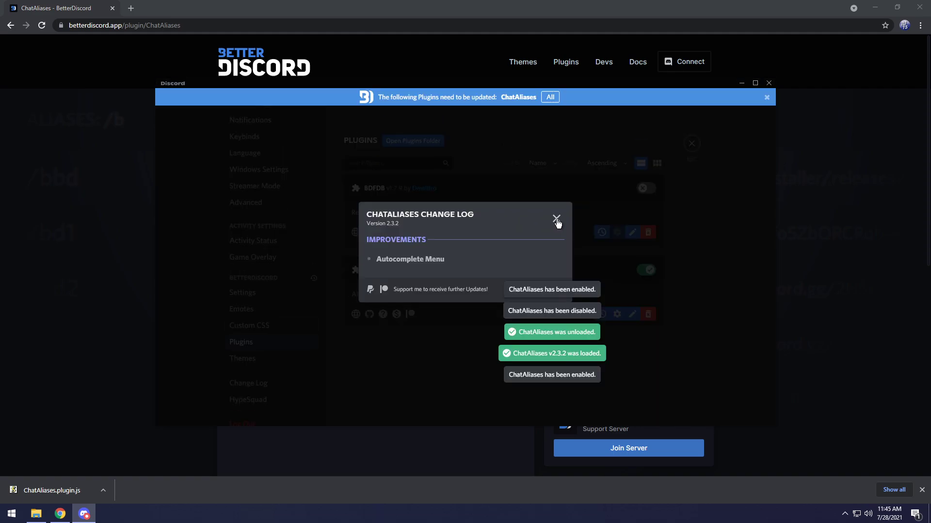
{"action": "left_click", "coordinate": [556, 219]}
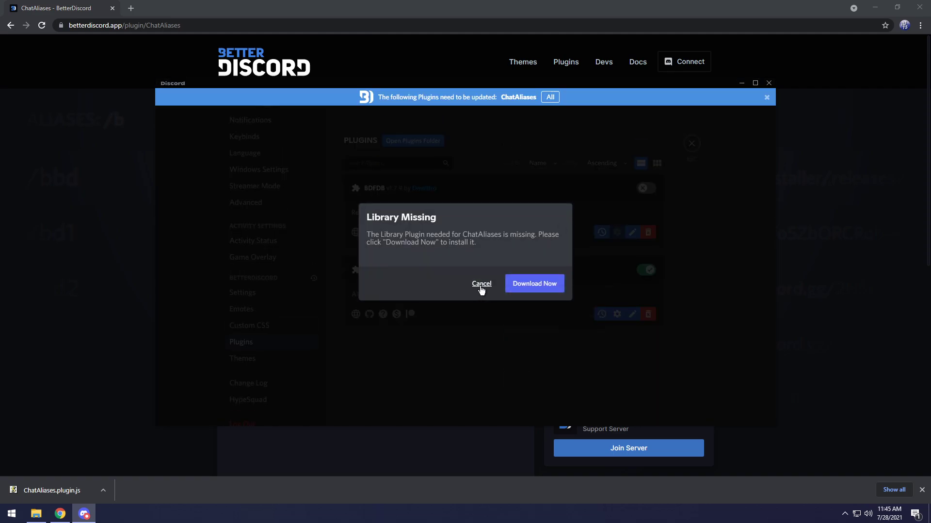
{"action": "left_click", "coordinate": [532, 284]}
- Enable the BDFDB library plugin and update all outdated plugins from the update notice
{"action": "left_click", "coordinate": [645, 189]}
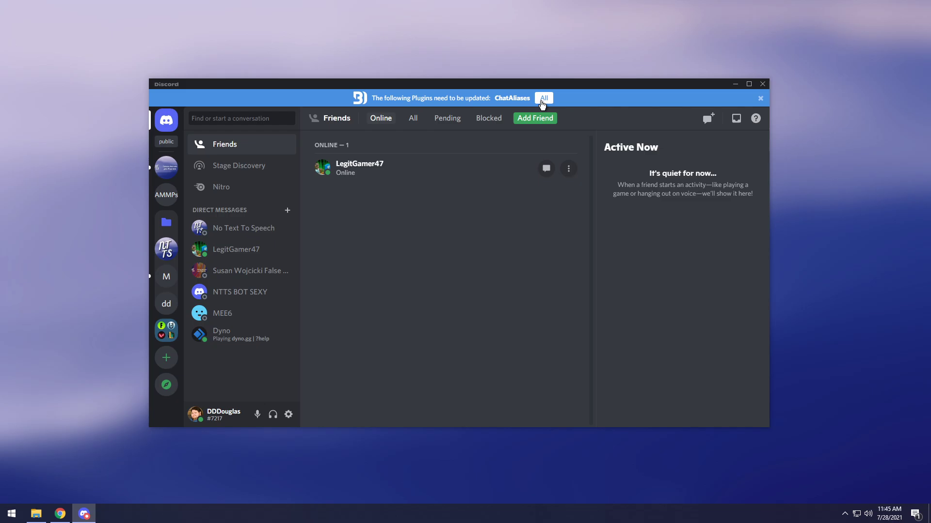
{"action": "left_click", "coordinate": [542, 99]}
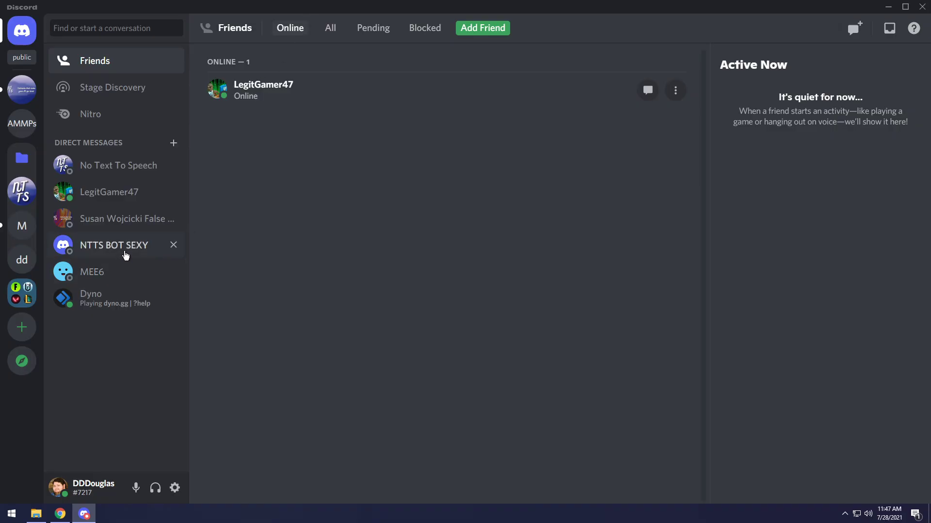
- Draft "Yes, I am single and ready to look for my new best friends." in the NTTS BOT SEXY direct message without sending it
{"action": "left_click", "coordinate": [109, 248]}
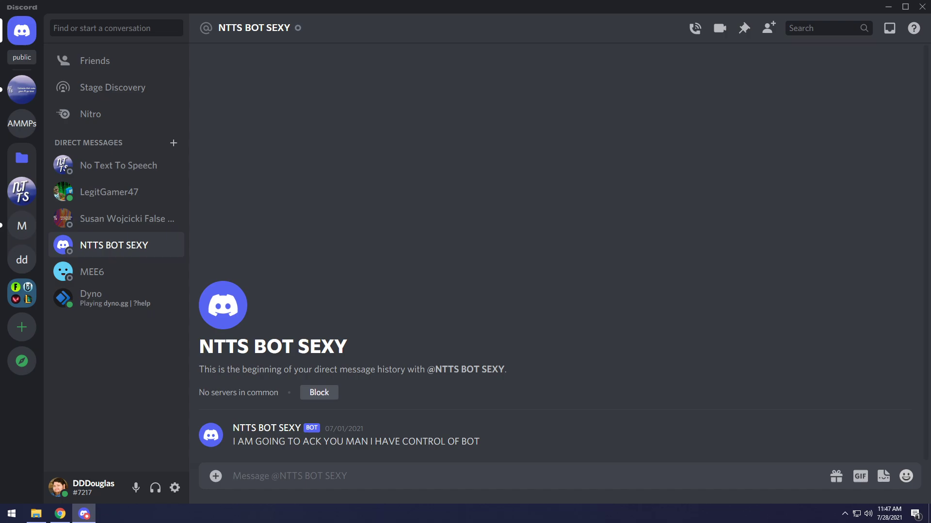
{"action": "type", "text": "Yes, I "}
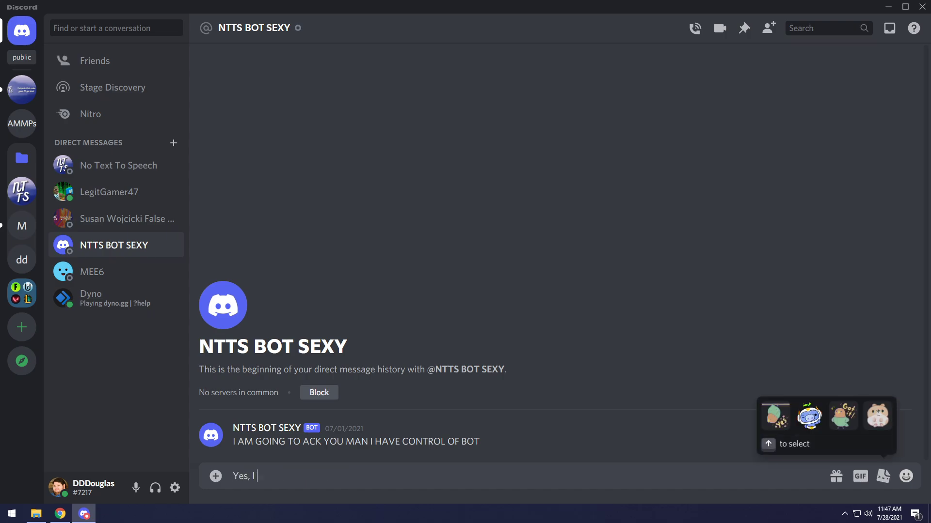
{"action": "type", "text": "am single"}
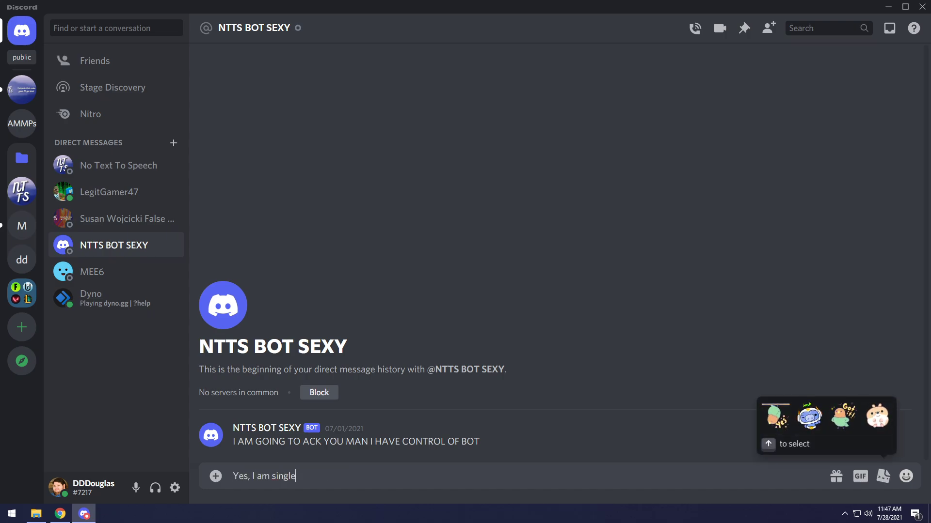
{"action": "type", "text": " and ready to lo"}
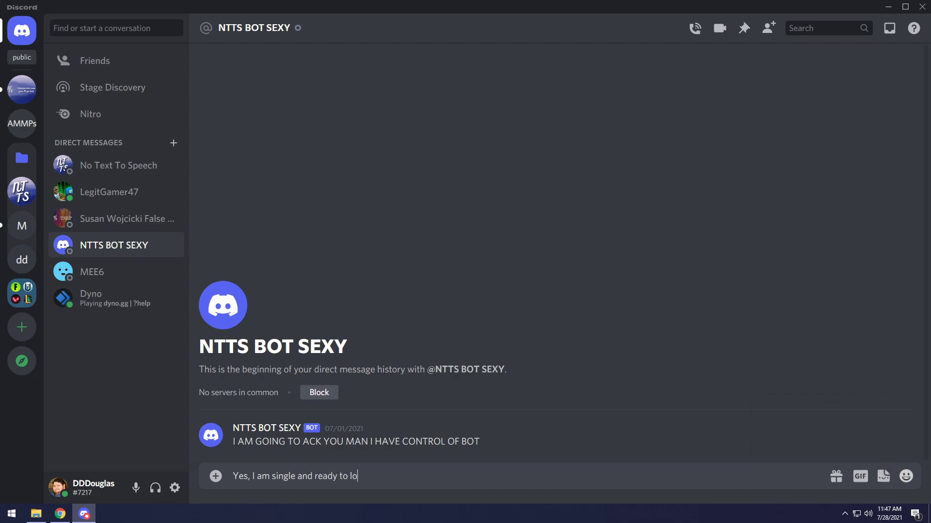
{"action": "type", "text": "ok for my new best friends"}
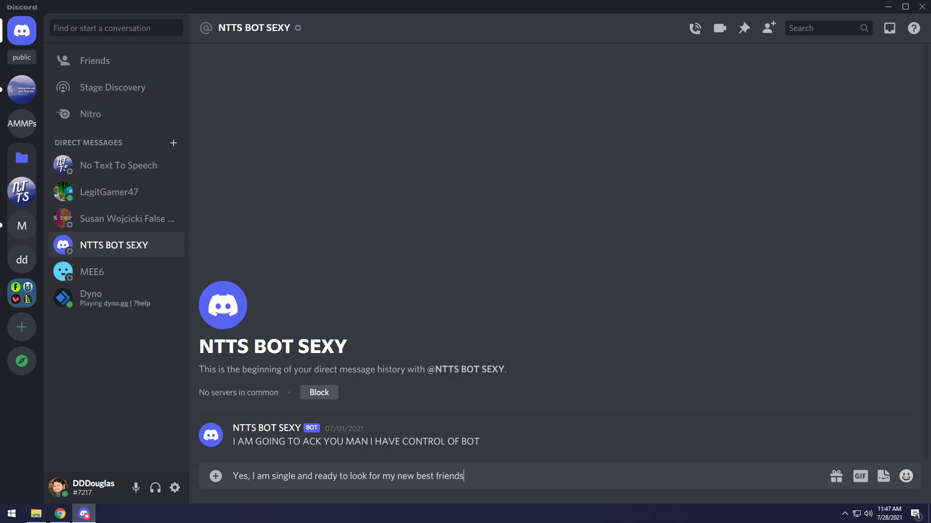
{"action": "type", "text": "."}
- Select the whole drafted message and start adding it to ChatAliases
{"action": "key", "text": "ctrl+a"}
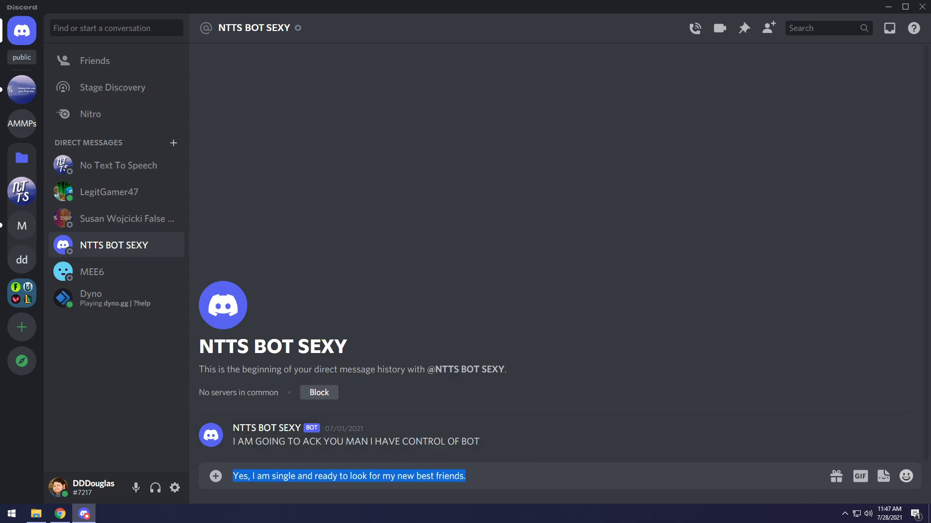
{"action": "right_click", "coordinate": [474, 476]}
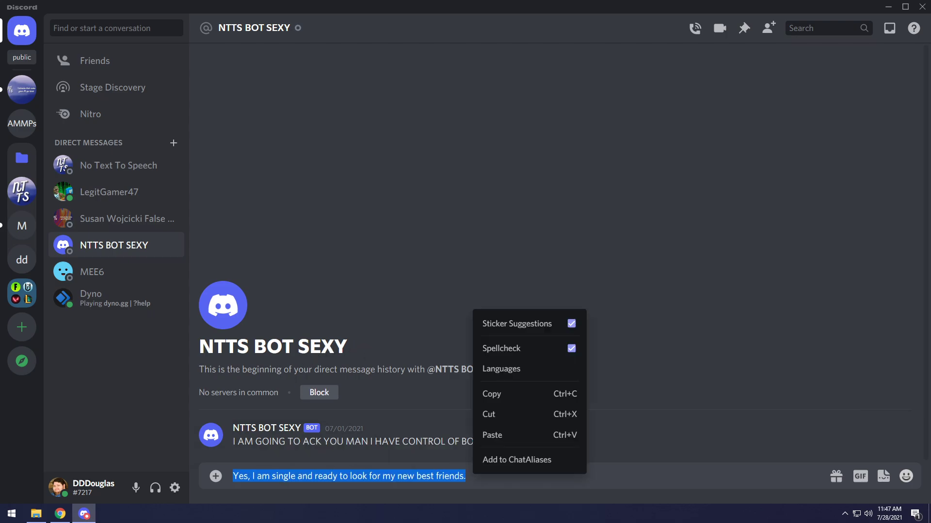
{"action": "left_click", "coordinate": [500, 463]}
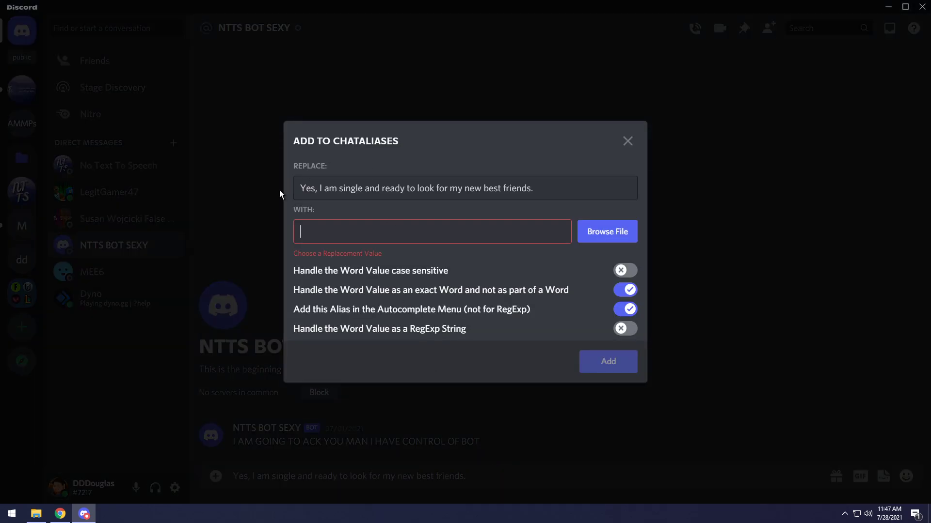
- Move the full sentence from the alias's Replace value to its With value, leaving Replace empty
{"action": "key", "text": "ctrl+shift+Left"}
{"action": "key", "text": "ctrl+shift+Left"}
{"action": "key", "text": "ctrl+shift+Left"}
{"action": "key", "text": "ctrl+shift+Left"}
{"action": "key", "text": "ctrl+shift+Left"}
{"action": "key", "text": "ctrl+shift+Left"}
{"action": "key", "text": "ctrl+shift+Left"}
{"action": "key", "text": "ctrl+shift+Left"}
{"action": "key", "text": "ctrl+shift+Left"}
{"action": "key", "text": "ctrl+shift+Left"}
{"action": "key", "text": "ctrl+shift+Left"}
{"action": "key", "text": "ctrl+shift+Left"}
{"action": "key", "text": "ctrl+shift+Left"}
{"action": "key", "text": "ctrl+c"}
{"action": "key", "text": "BackSpace"}
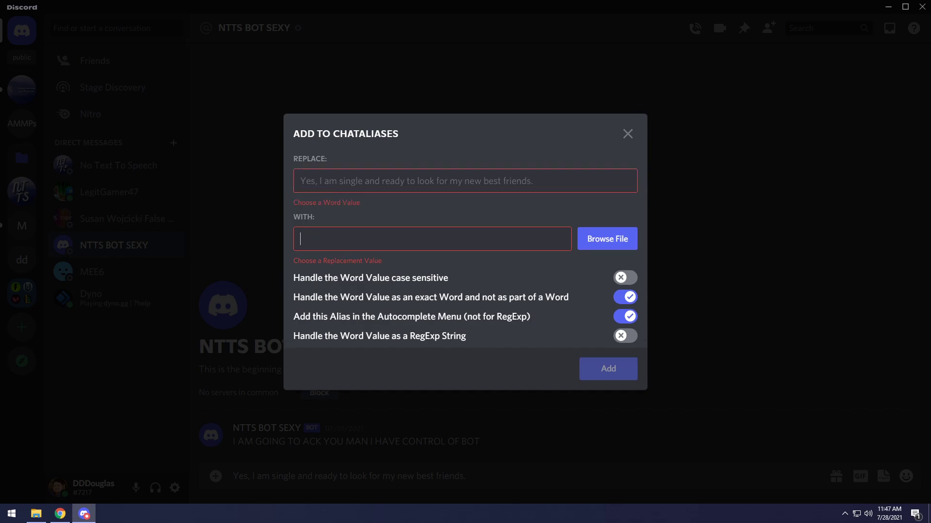
{"action": "key", "text": "ctrl+v"}
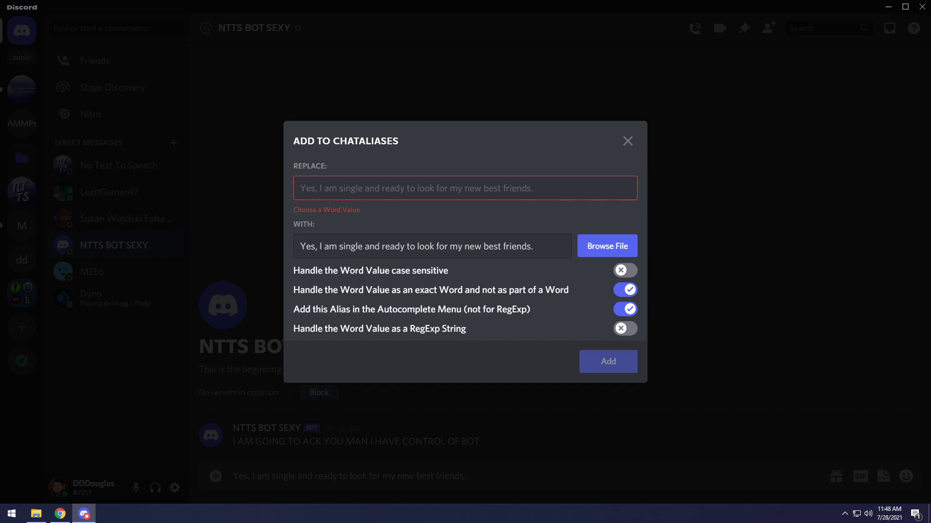
- Set the alias's Replace value to \\yesgf
{"action": "type", "text": "\\\\yesgf"}
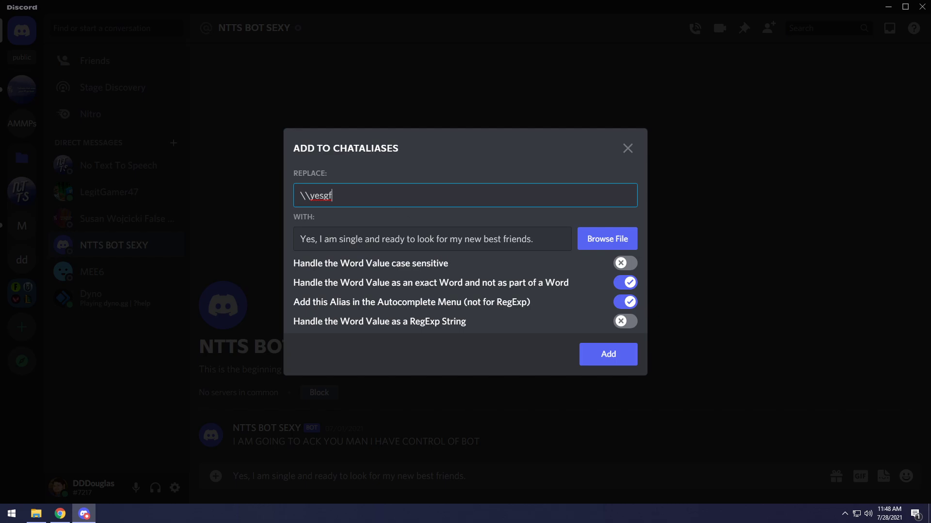
{"action": "key", "text": "BackSpace"}
{"action": "key", "text": "BackSpace"}
{"action": "type", "text": "gf"}
{"action": "key", "text": "BackSpace"}
{"action": "key", "text": "BackSpace"}
{"action": "type", "text": "gf"}
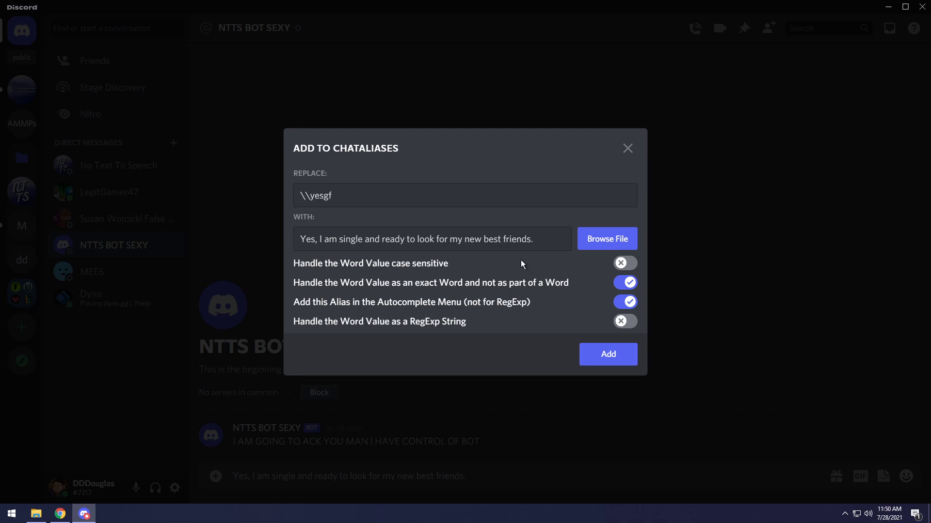
- Try "sup supper" as the Replace value with exact-word handling off, and switch exact-word handling on again
{"action": "left_click_drag", "start_coordinate": [335, 196], "coordinate": [266, 199]}
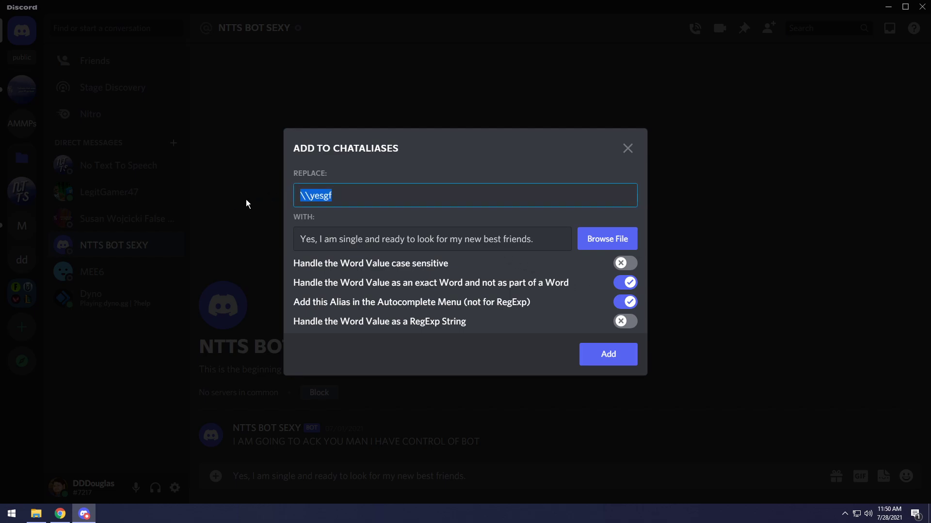
{"action": "type", "text": "sup"}
{"action": "left_click", "coordinate": [626, 283]}
{"action": "type", "text": "supper"}
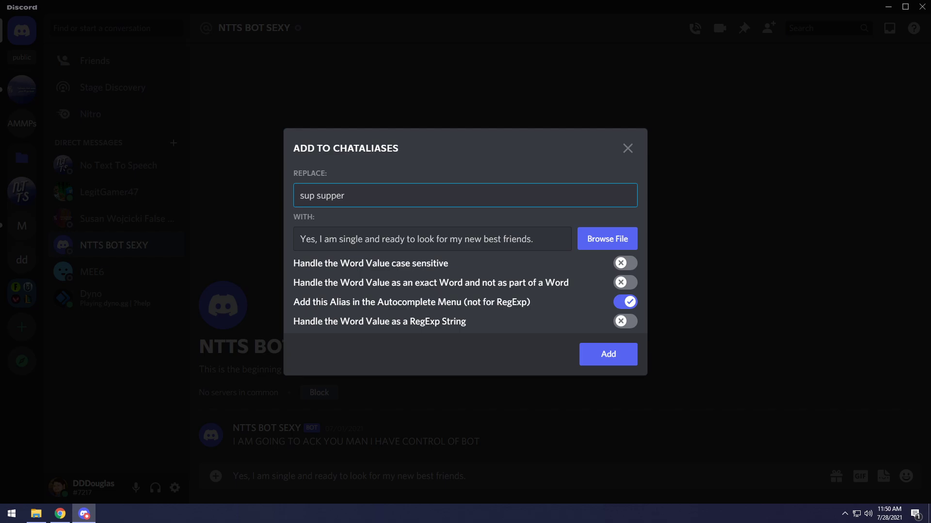
{"action": "key", "text": "shift+Left"}
{"action": "key", "text": "shift+Left"}
{"action": "key", "text": "shift+Left"}
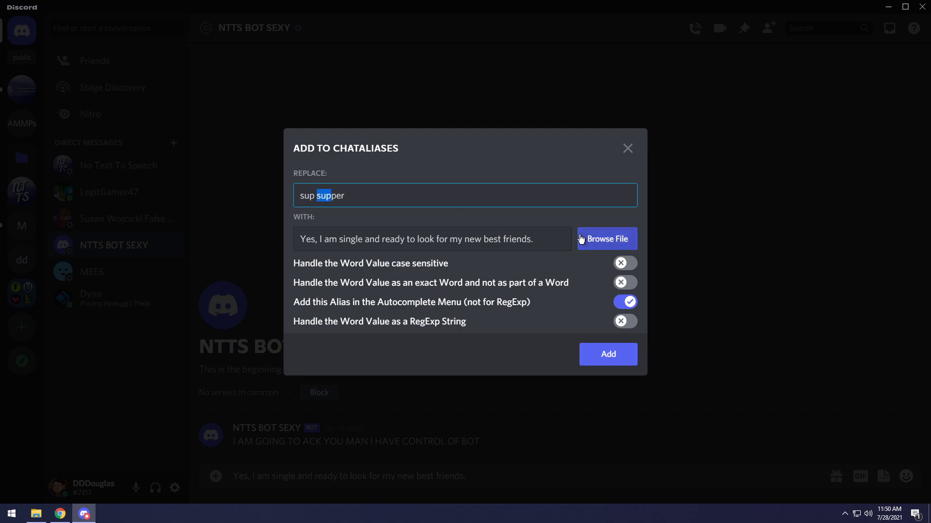
{"action": "key", "text": "Right"}
{"action": "left_click", "coordinate": [624, 282]}
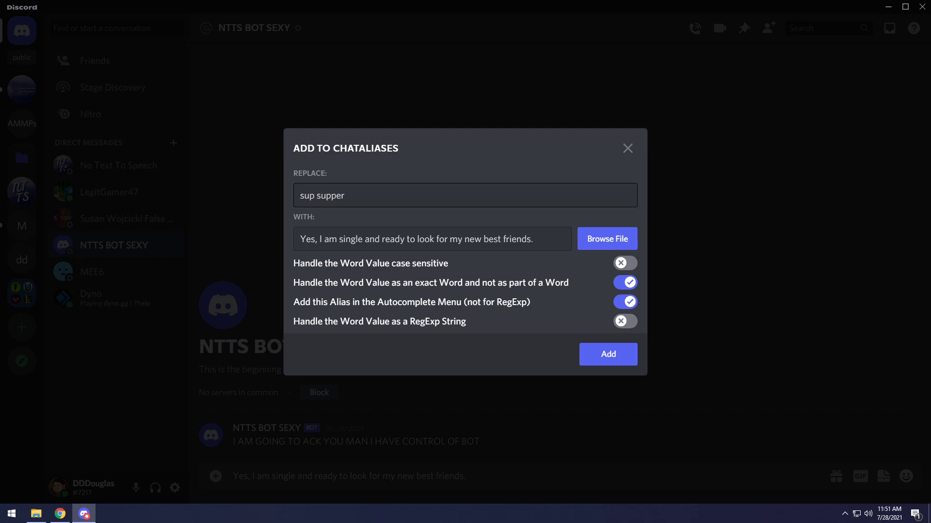
- Replace the example trigger text with \\yesgf and add the alias to ChatAliases
{"action": "type", "text": "\\\\yesgf"}
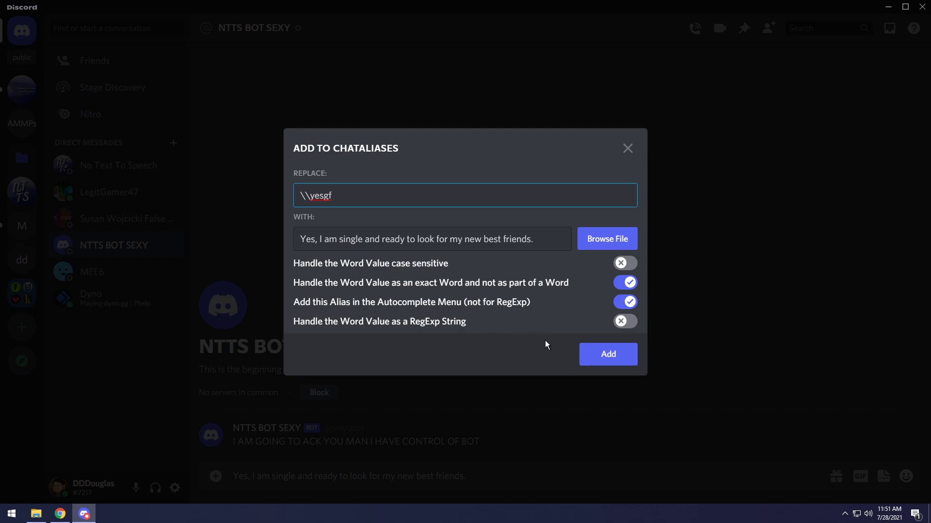
{"action": "left_click", "coordinate": [595, 355]}
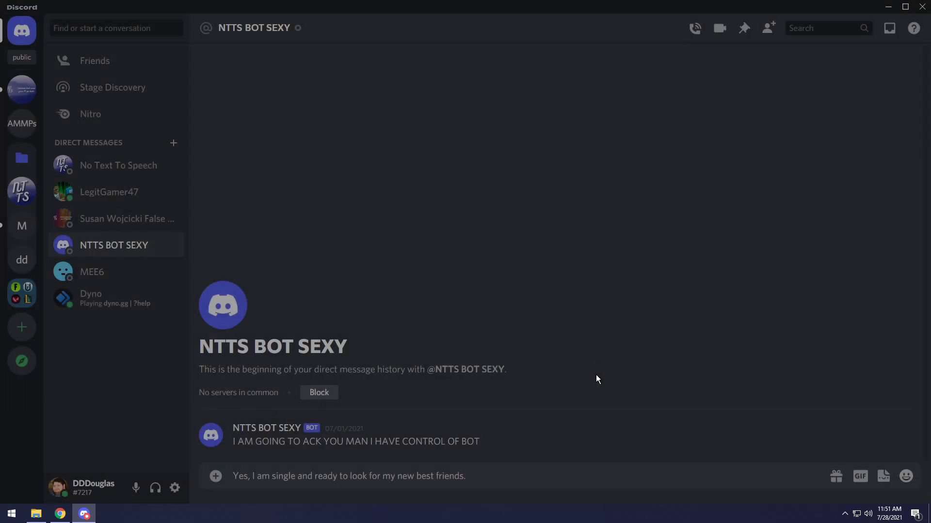
- Clear the drafted message and expand the \\yesgf alias in the message box
{"action": "key", "text": "ctrl+a"}
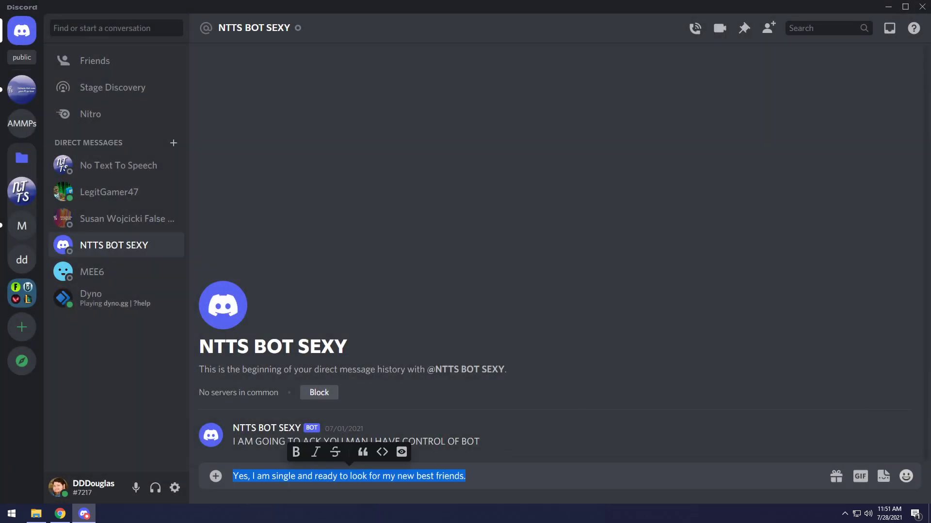
{"action": "key", "text": "BackSpace"}
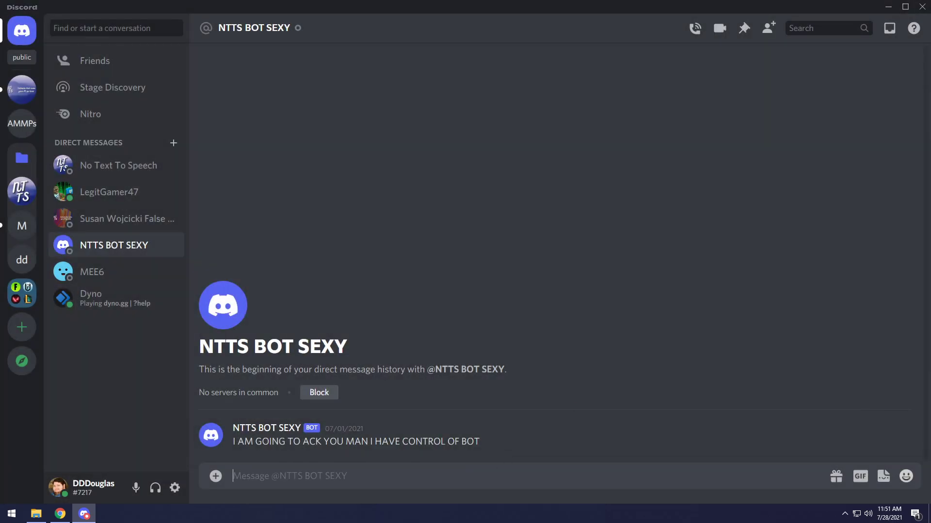
{"action": "type", "text": "\\\\"}
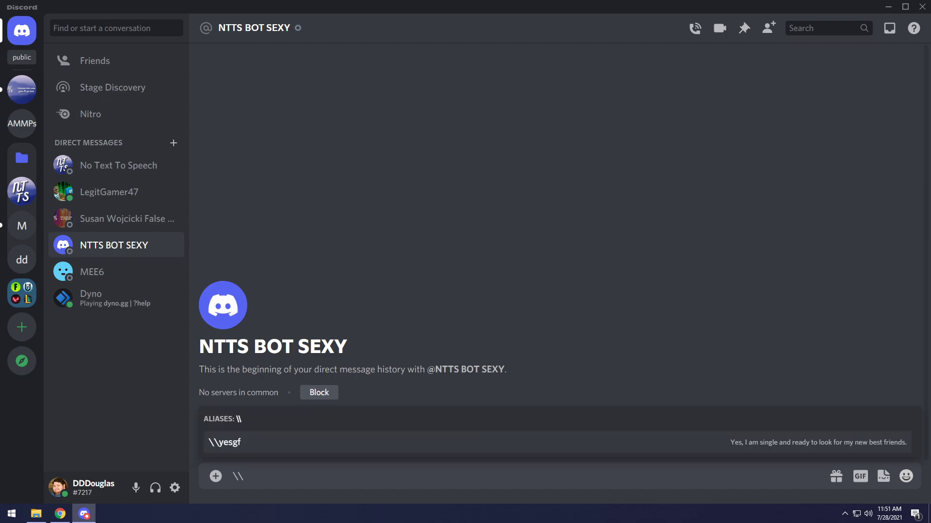
{"action": "type", "text": "yesgf"}
{"action": "key", "text": "Return"}
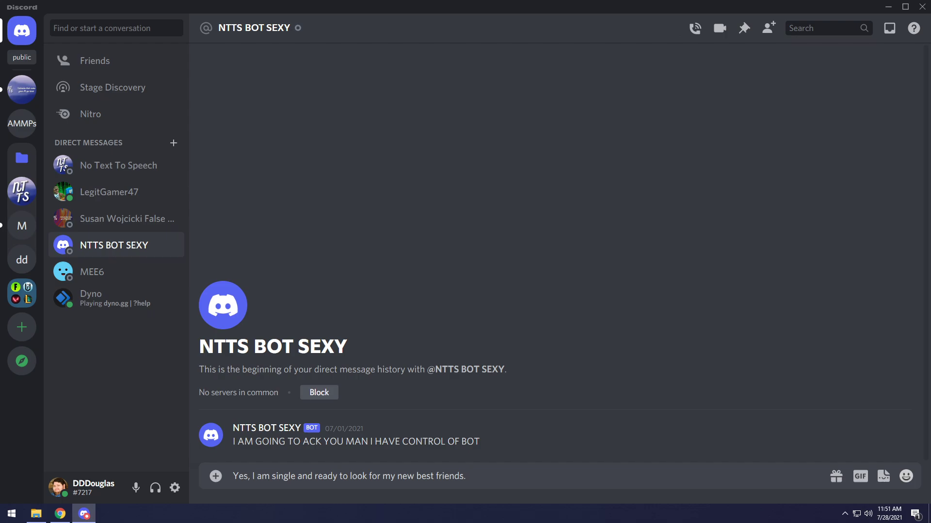
- Clear the expanded text from the message box and enter \\ to list the matching aliases
{"action": "key", "text": "ctrl+a"}
{"action": "key", "text": "BackSpace"}
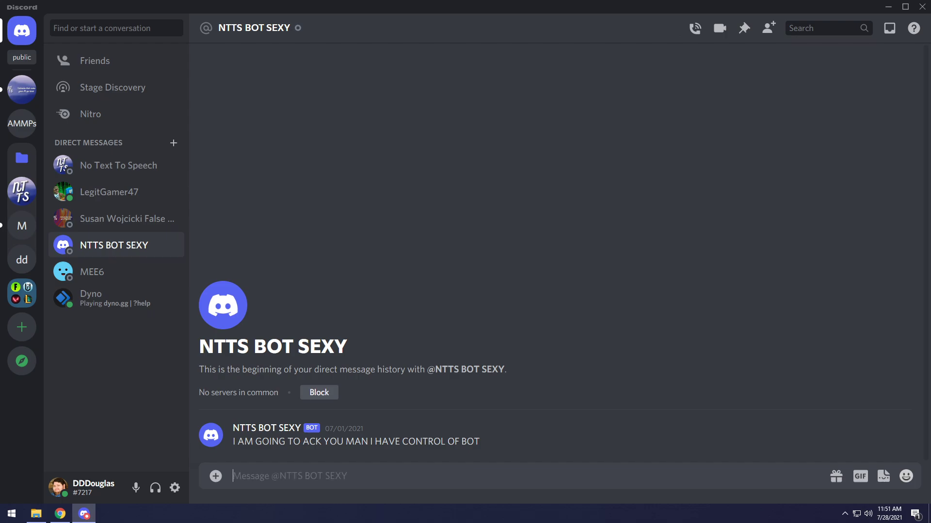
{"action": "type", "text": "\\\\"}
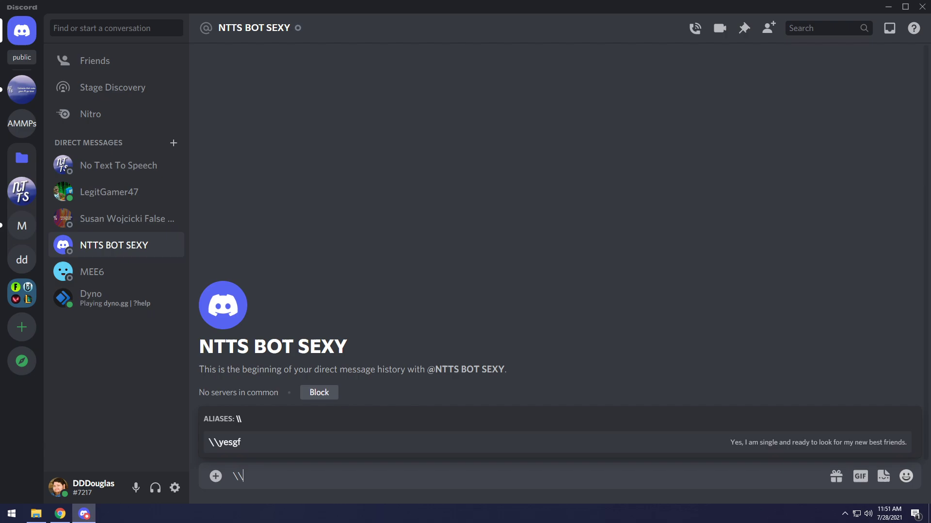
- Expand the \\yesgf alias from the list of matches and clear the resulting text from the message box
{"action": "key", "text": "Return"}
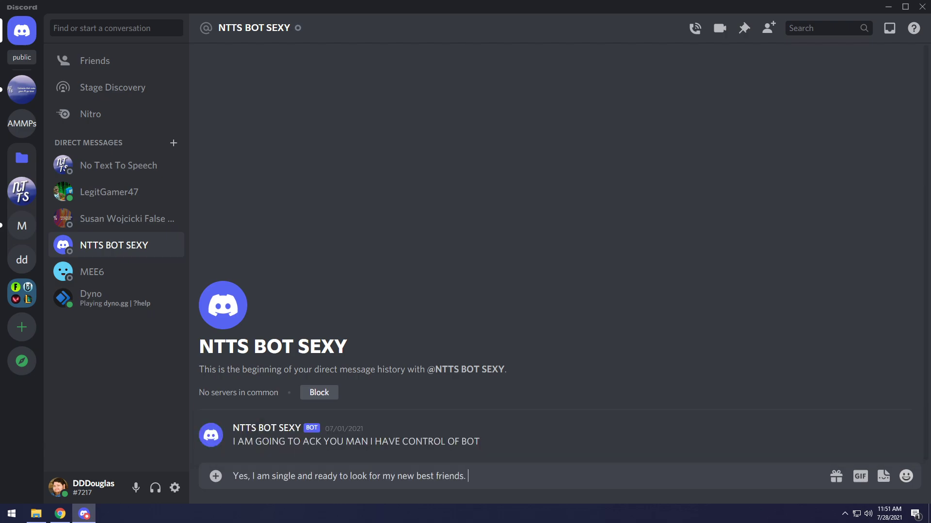
{"action": "key", "text": "ctrl+a"}
{"action": "key", "text": "BackSpace"}
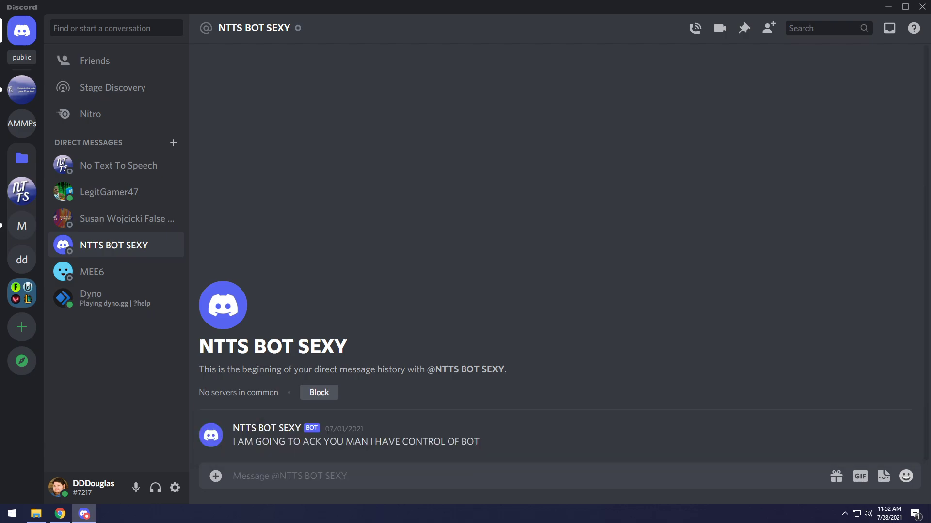
- Draft the message "Heyo cutie pie." and start a new ChatAliases entry from the whole text
{"action": "type", "text": "Heyo cutie pie."}
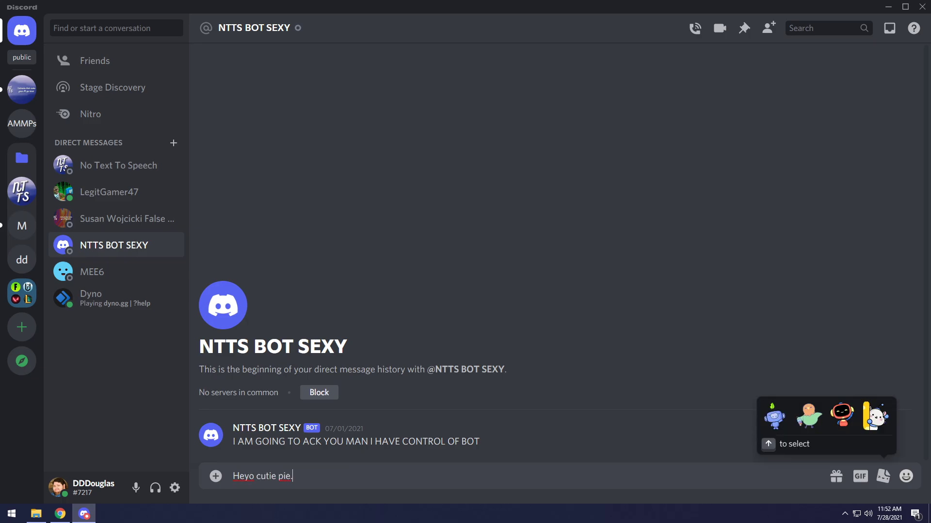
{"action": "key", "text": "ctrl+a"}
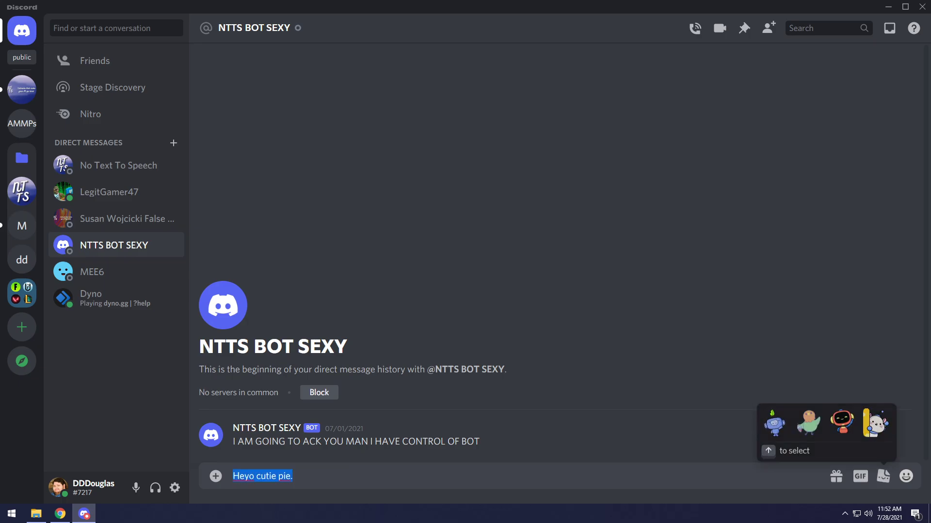
{"action": "right_click", "coordinate": [274, 477]}
{"action": "left_click", "coordinate": [296, 469]}
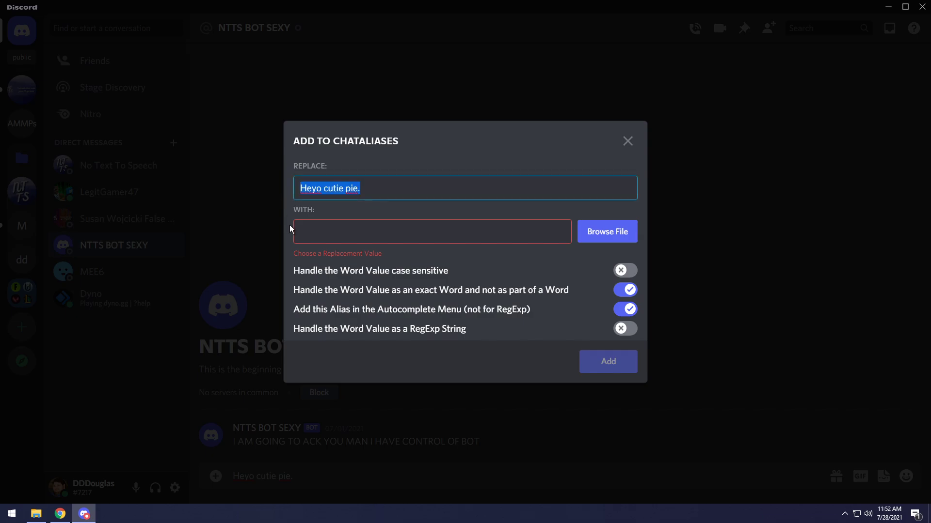
- Move "Heyo cutie pie." into the With value, set the Replace value to \\heyo and add the alias
{"action": "key", "text": "ctrl+x"}
{"action": "key", "text": "Tab"}
{"action": "key", "text": "ctrl+v"}
{"action": "key", "text": "shift+Tab"}
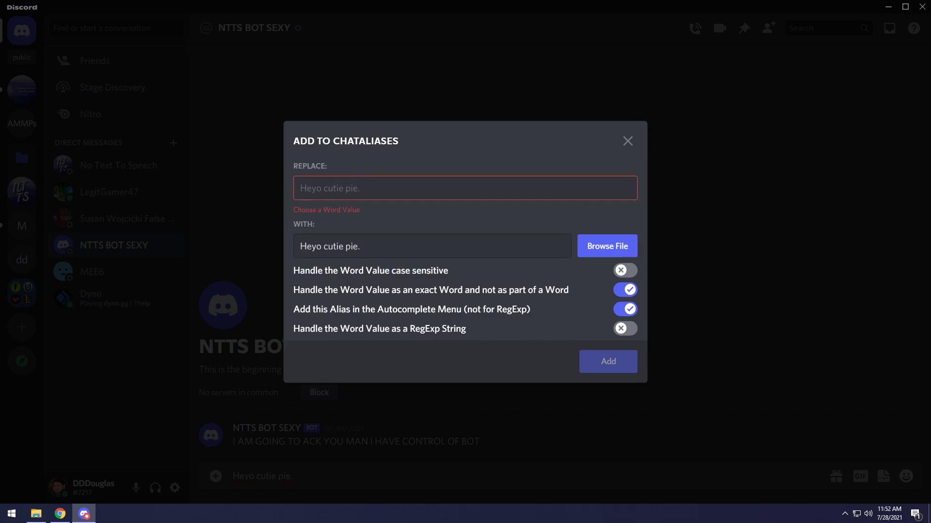
{"action": "type", "text": "\\\\heyo"}
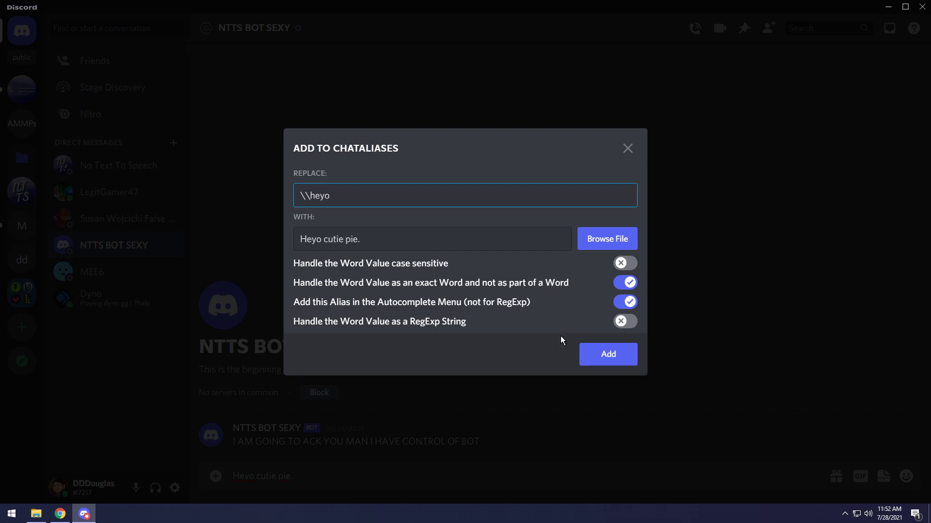
{"action": "left_click", "coordinate": [610, 355]}
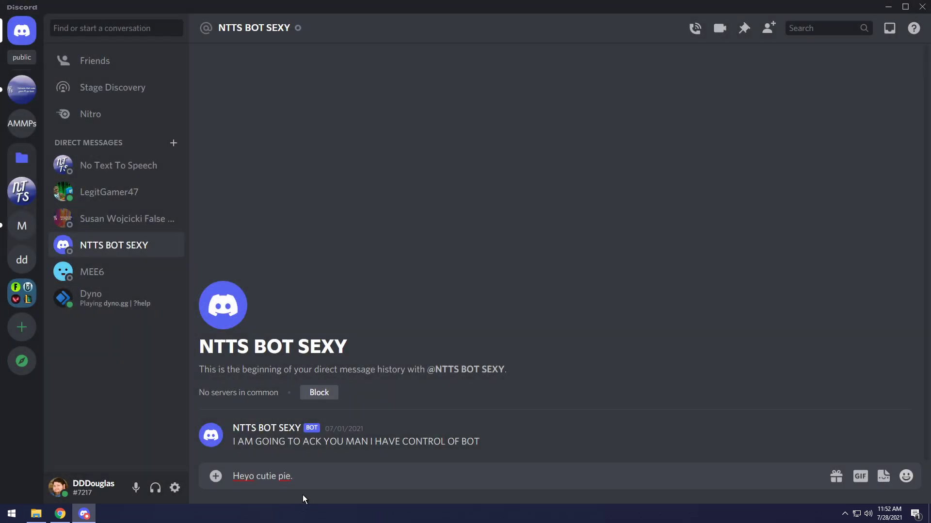
- Replace the draft with \\, pick the \\heyo alias from the matches to expand it, and clear the message box
{"action": "triple_click", "coordinate": [292, 476]}
{"action": "key", "text": "BackSpace"}
{"action": "type", "text": "\\\\"}
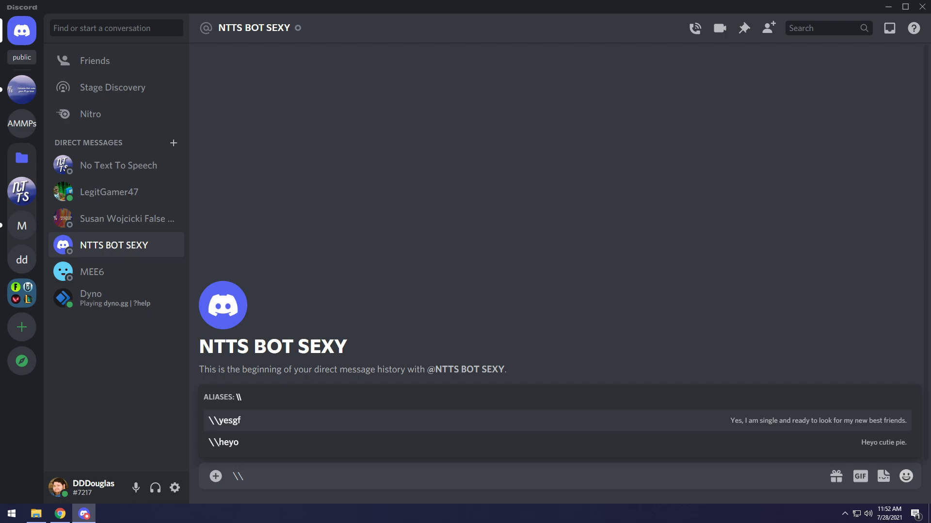
{"action": "key", "text": "Down"}
{"action": "key", "text": "Up"}
{"action": "key", "text": "Down"}
{"action": "key", "text": "Up"}
{"action": "key", "text": "Down"}
{"action": "key", "text": "Up"}
{"action": "key", "text": "Down"}
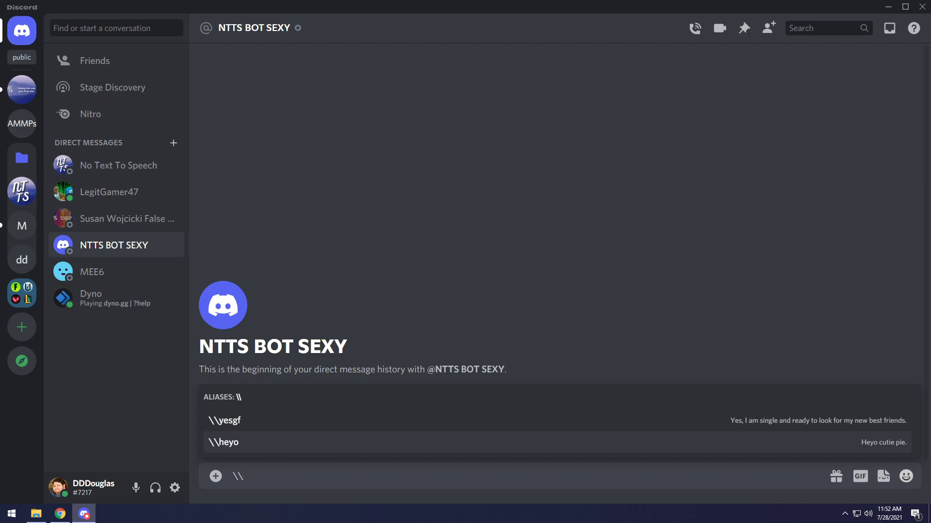
{"action": "key", "text": "Return"}
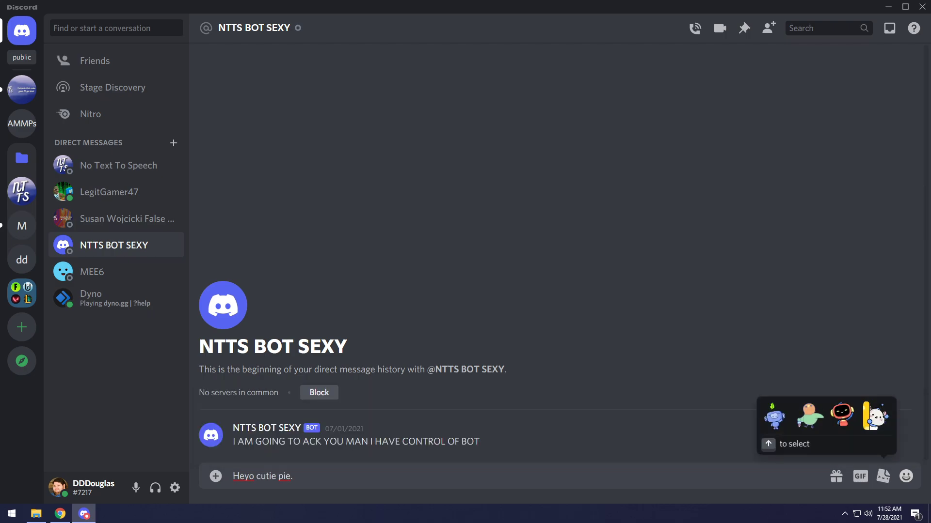
{"action": "key", "text": "ctrl+a"}
{"action": "key", "text": "BackSpace"}
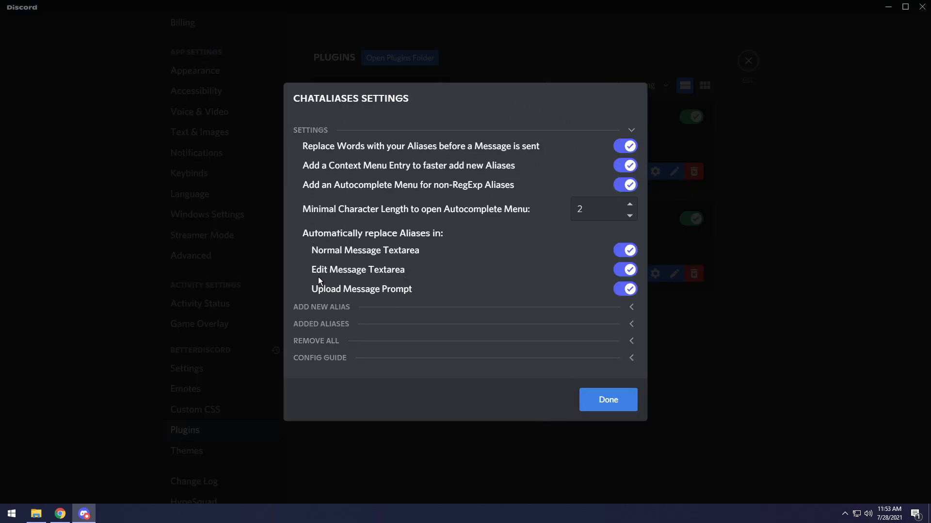
- Look through the options for adding a new alias and the list of added aliases in the ChatAliases settings
{"action": "left_click", "coordinate": [320, 307]}
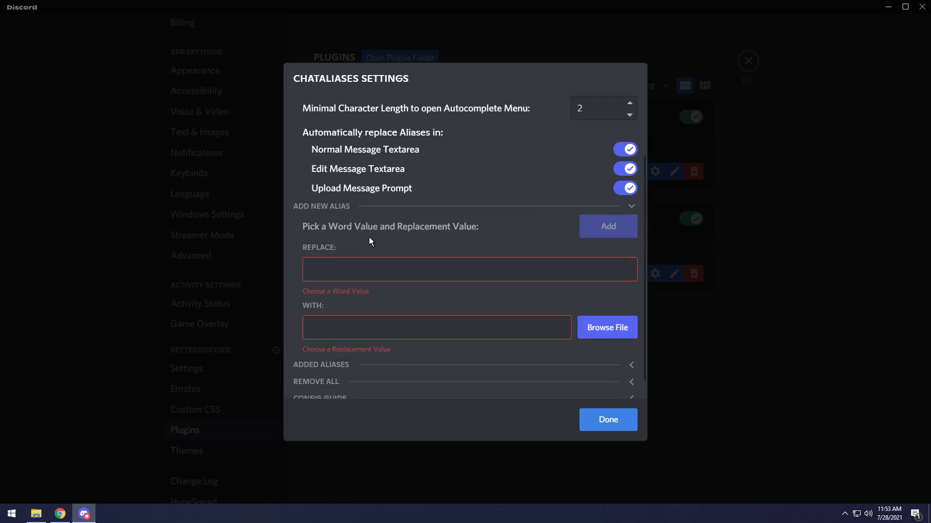
{"action": "scroll", "coordinate": [370, 240], "scroll_direction": "down", "scroll_amount": 1}
{"action": "left_click", "coordinate": [339, 307]}
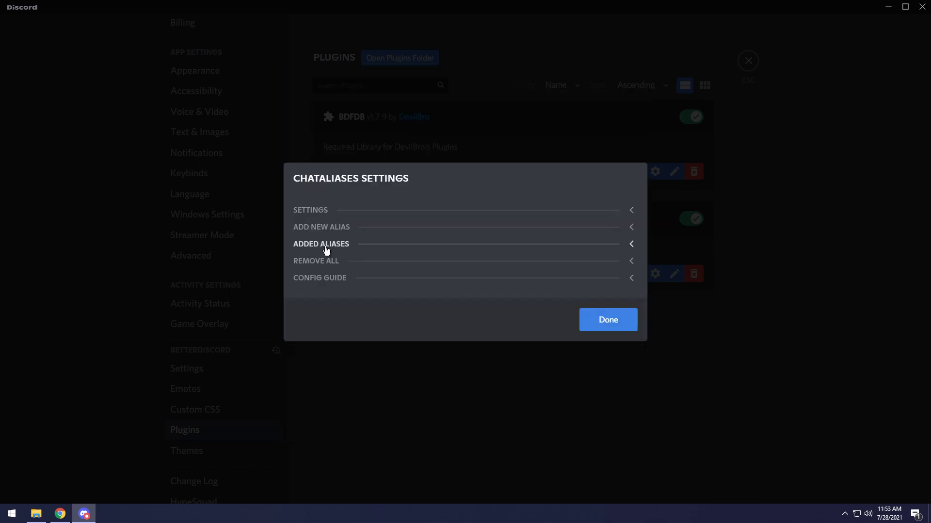
{"action": "left_click", "coordinate": [324, 245]}
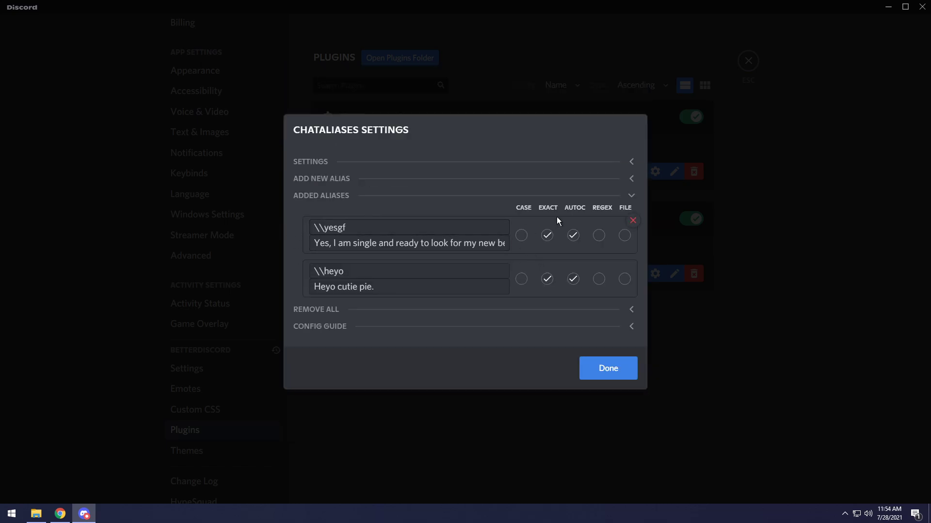
{"action": "mouse_move", "coordinate": [632, 264]}
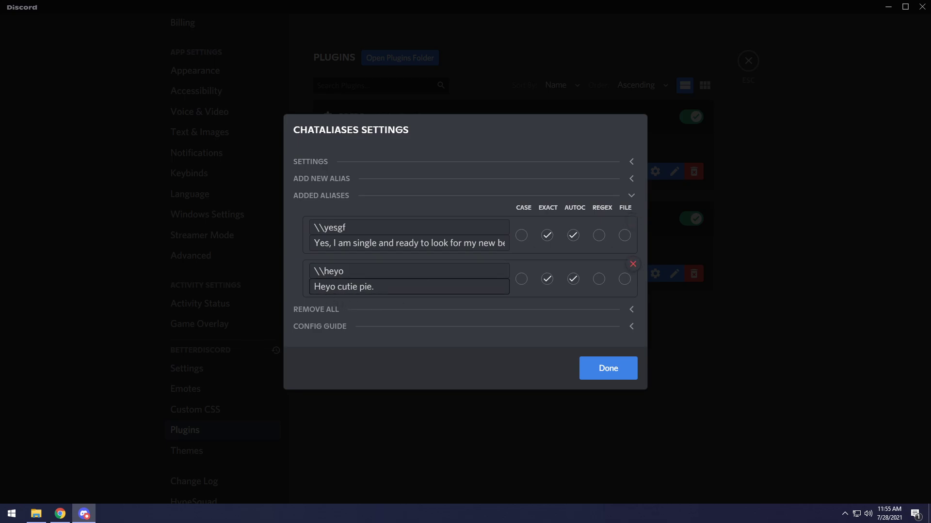
- Try the file path C:\ashdakshjda\asdasd as the replacement value of the \\heyo alias, and undo the change
{"action": "left_click_drag", "start_coordinate": [383, 287], "coordinate": [302, 281]}
{"action": "type", "text": "C:\\\\\\"}
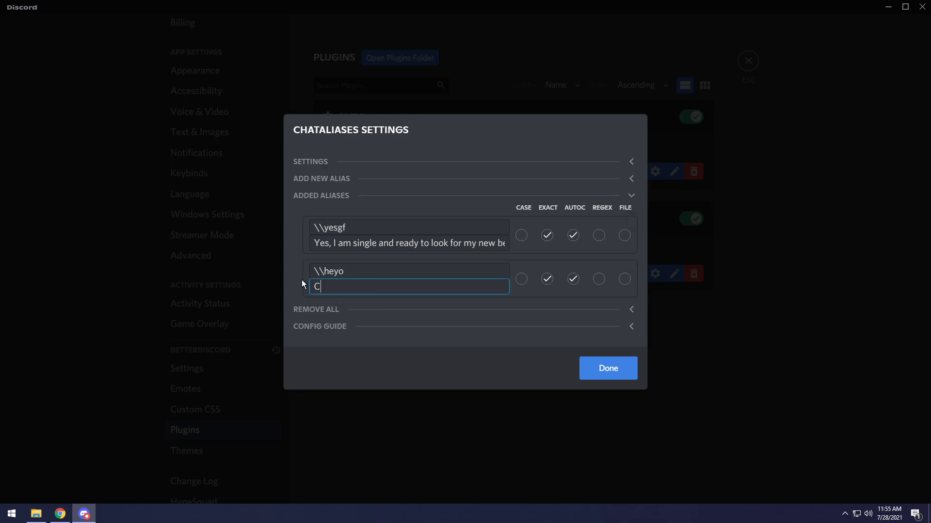
{"action": "key", "text": "BackSpace"}
{"action": "key", "text": "BackSpace"}
{"action": "type", "text": "ashdakshjda\\asdasd"}
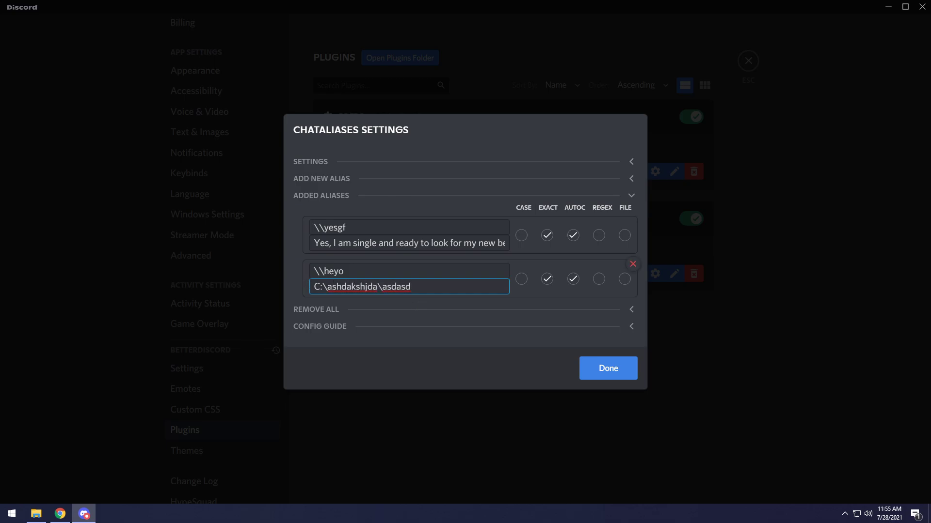
{"action": "key", "text": "ctrl+z"}
- Collapse the list of added aliases and leave the ChatAliases settings
{"action": "left_click", "coordinate": [343, 196]}
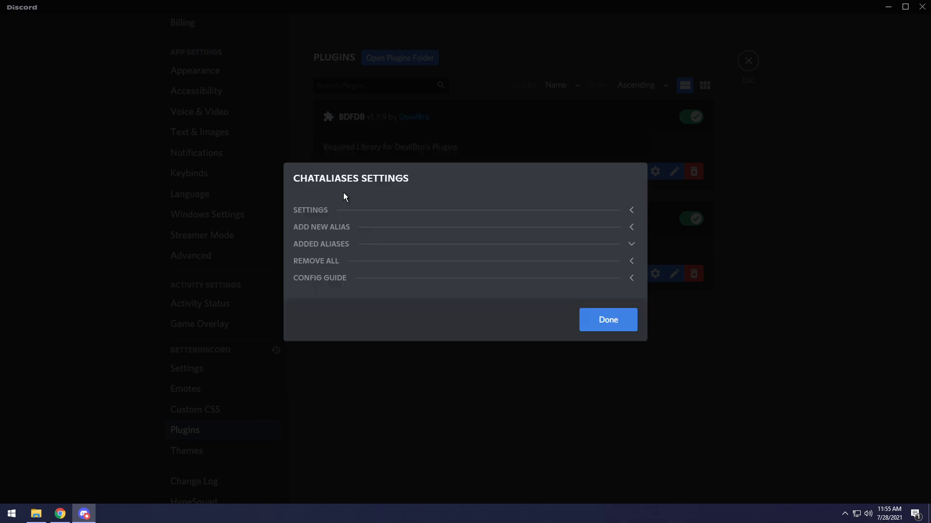
{"action": "left_click", "coordinate": [321, 256]}
{"action": "left_click", "coordinate": [327, 250]}
{"action": "left_click", "coordinate": [321, 284]}
{"action": "key", "text": "Escape"}
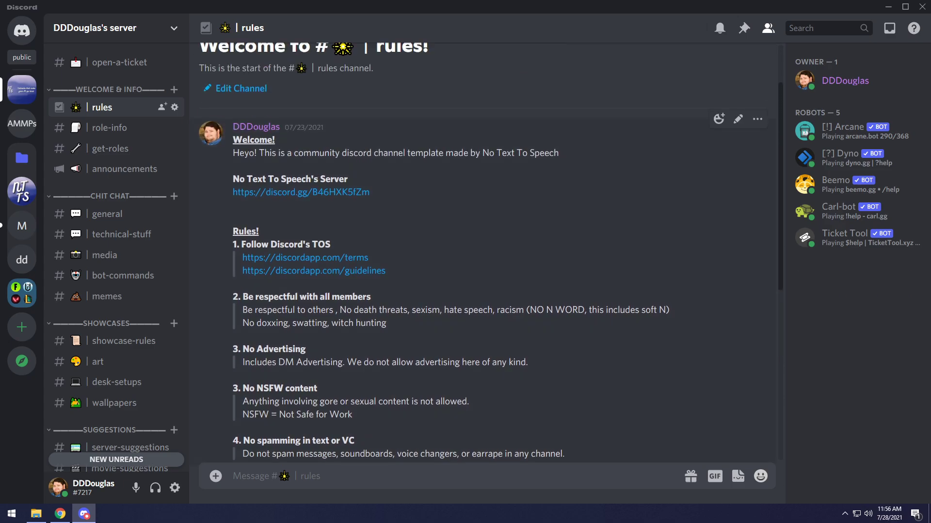
- In the rules channel, draft "Sorry I cant help you. Also see the rules." followed by a pasted copy of rule 8
{"action": "scroll", "coordinate": [283, 355], "scroll_direction": "down", "scroll_amount": 5}
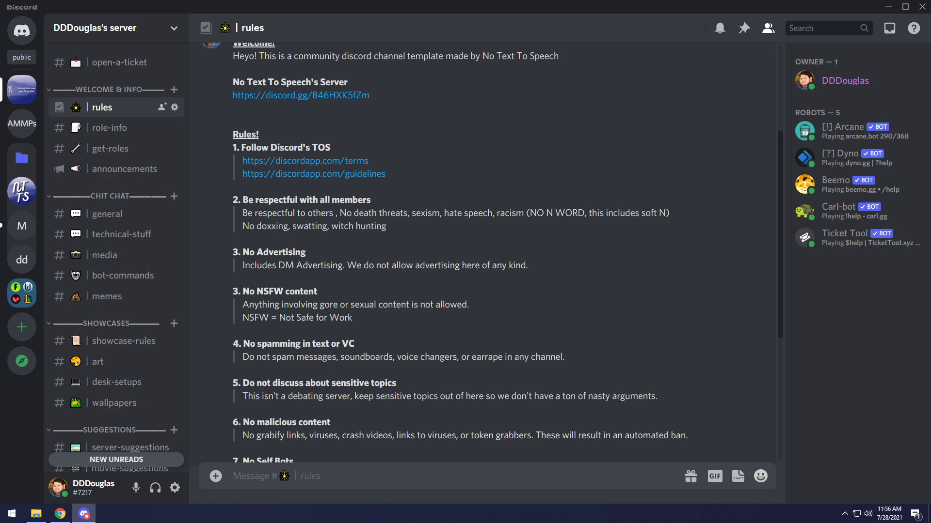
{"action": "scroll", "coordinate": [284, 354], "scroll_direction": "down", "scroll_amount": 3}
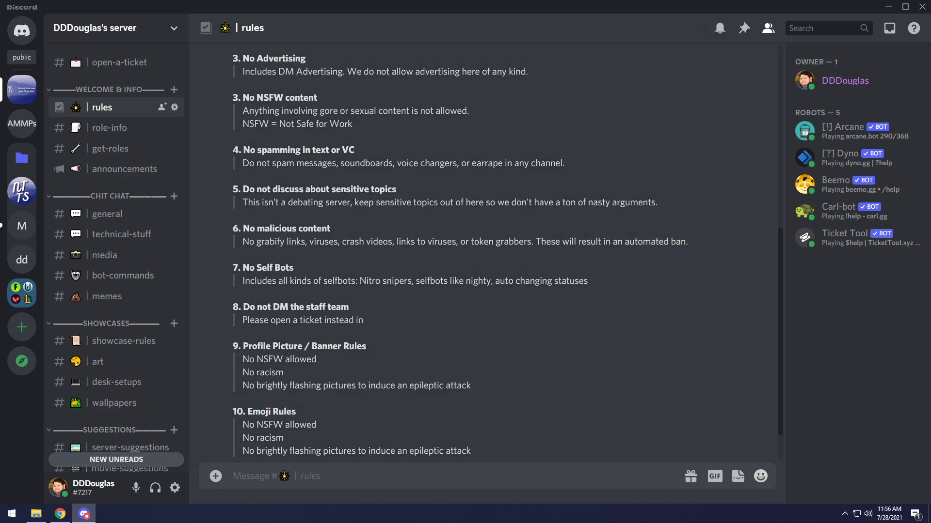
{"action": "key", "text": "ctrl+v"}
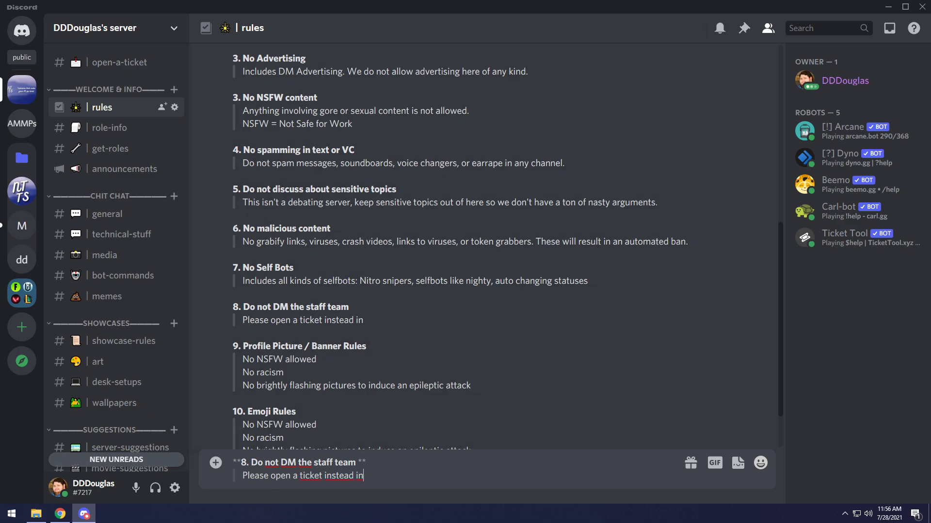
{"action": "key", "text": "ctrl+v"}
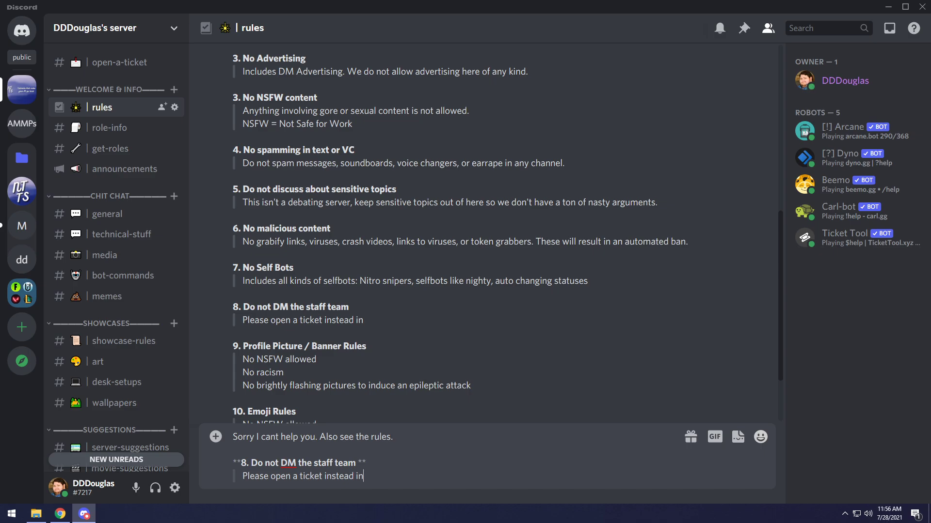
- Start a new ChatAliases entry from the whole drafted message and move its text from the Replace value to the With value
{"action": "left_click_drag", "start_coordinate": [365, 476], "coordinate": [231, 431]}
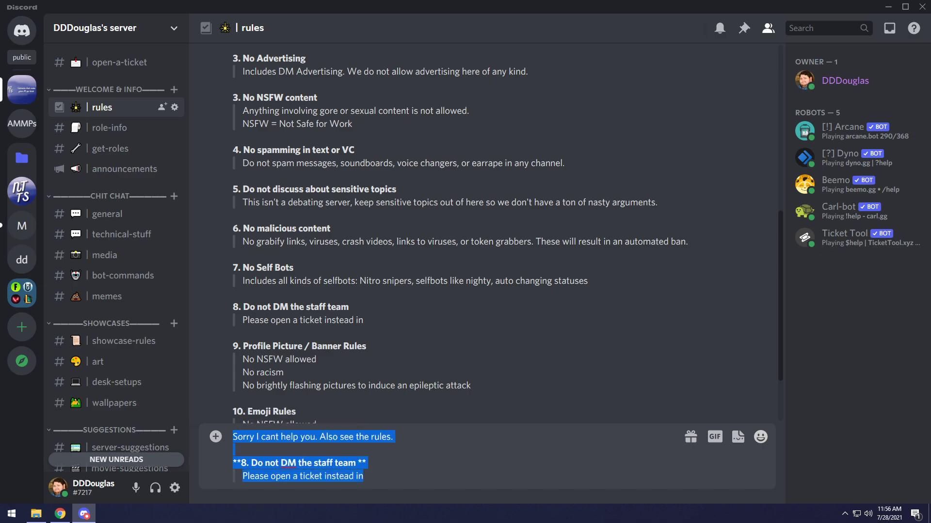
{"action": "right_click", "coordinate": [260, 436]}
{"action": "left_click", "coordinate": [303, 424]}
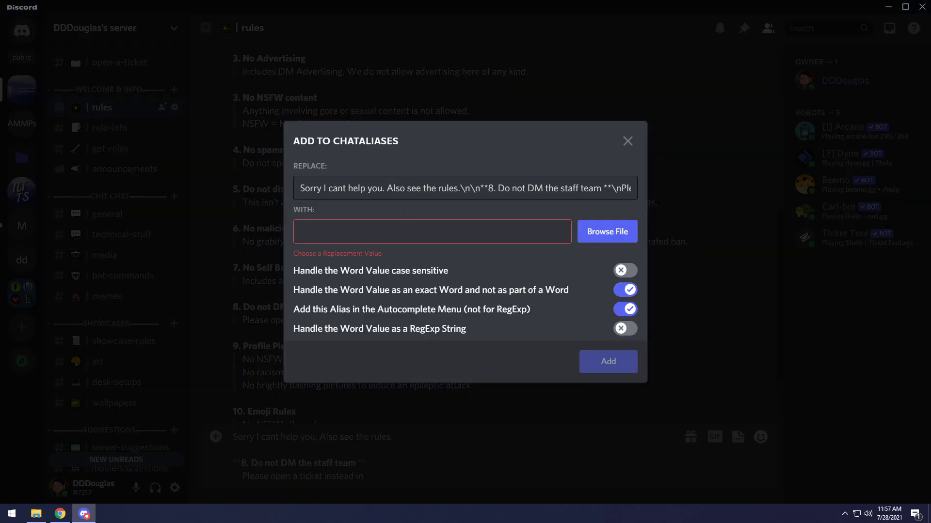
{"action": "triple_click", "coordinate": [416, 188]}
{"action": "key", "text": "ctrl+x"}
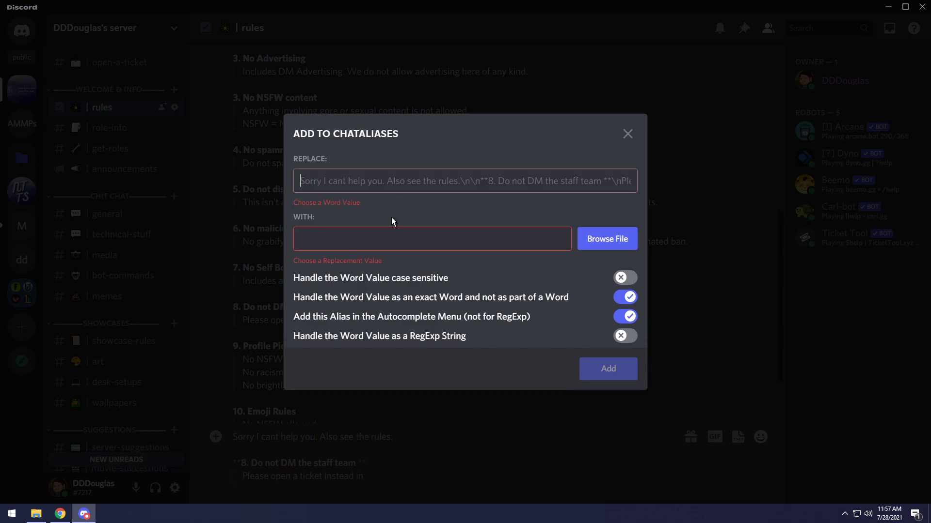
{"action": "key", "text": "Tab"}
{"action": "key", "text": "ctrl+v"}
- Set the Replace value of the new alias to \\dmrule
{"action": "left_click", "coordinate": [301, 188]}
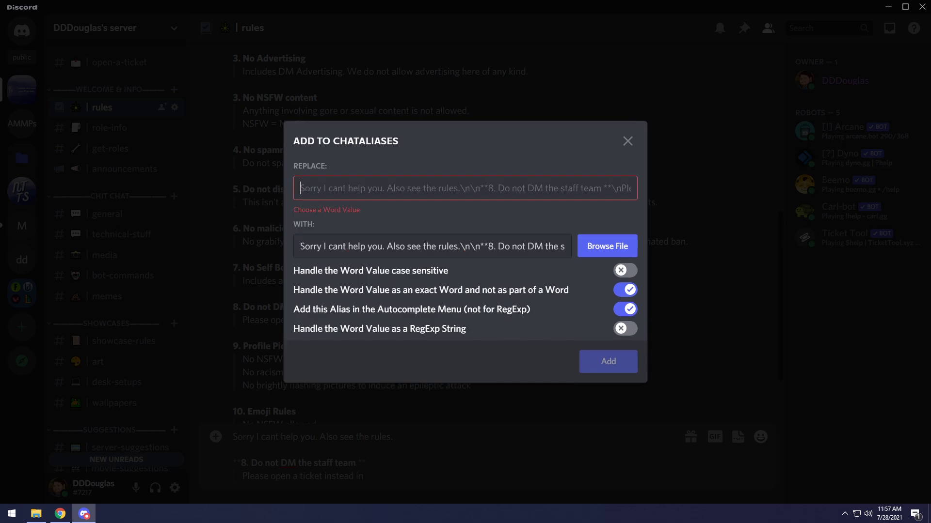
{"action": "type", "text": "\\\\"}
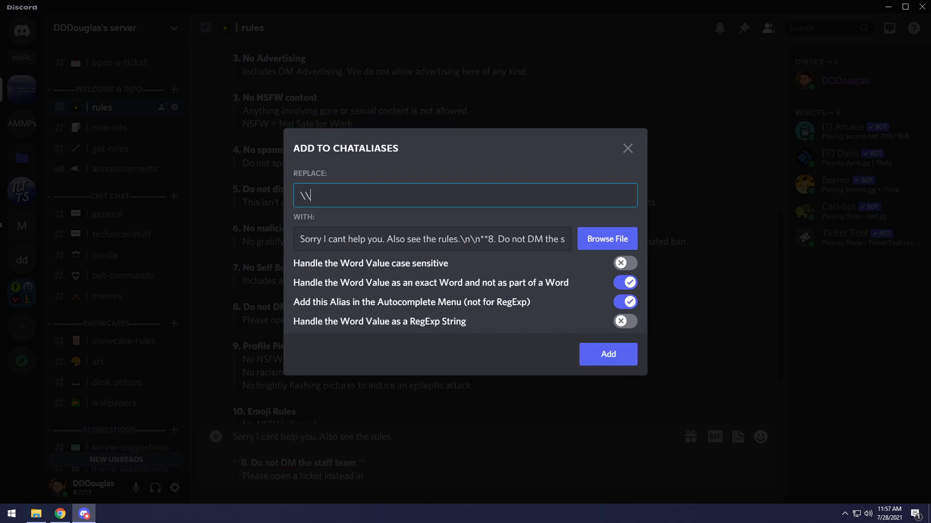
{"action": "type", "text": "dmrule"}
{"action": "left_click", "coordinate": [383, 166]}
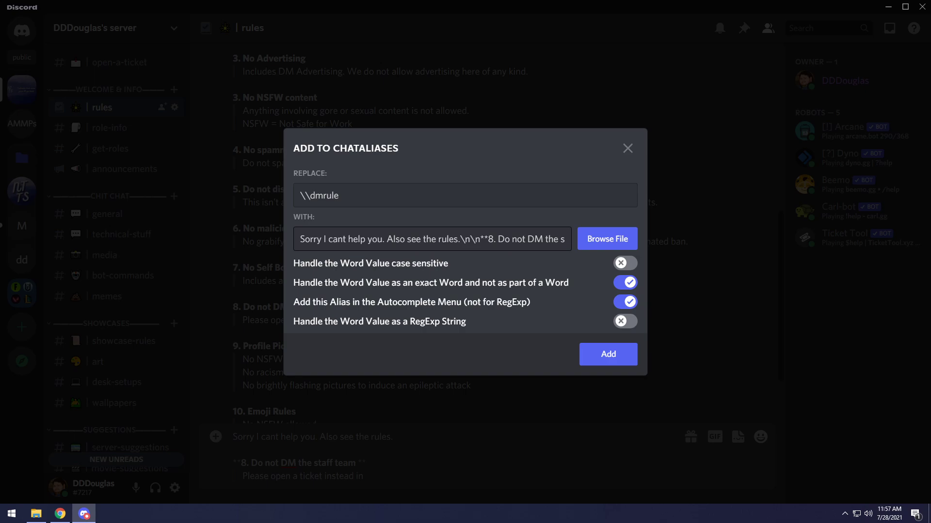
- Examine the \n line-break codes throughout the With value of the \\dmrule alias
{"action": "left_click_drag", "start_coordinate": [460, 239], "coordinate": [470, 239]}
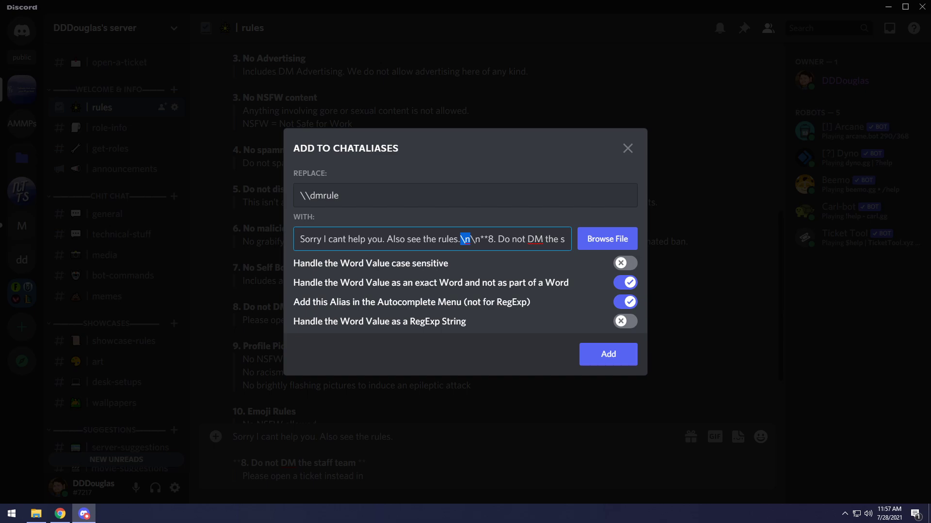
{"action": "left_click", "coordinate": [468, 239]}
{"action": "key", "text": "Right"}
{"action": "key", "text": "Right"}
{"action": "key", "text": "Right"}
{"action": "key", "text": "Right"}
{"action": "key", "text": "Right"}
{"action": "key", "text": "Right"}
{"action": "key", "text": "Right"}
{"action": "key", "text": "Right"}
{"action": "key", "text": "Right"}
{"action": "key", "text": "Right"}
{"action": "key", "text": "Right"}
{"action": "key", "text": "Right"}
{"action": "key", "text": "Right"}
{"action": "key", "text": "Right"}
{"action": "key", "text": "Right"}
{"action": "key", "text": "Right"}
{"action": "key", "text": "Right"}
{"action": "key", "text": "Right"}
{"action": "key", "text": "Right"}
{"action": "type", "text": "\\nPlease open"}
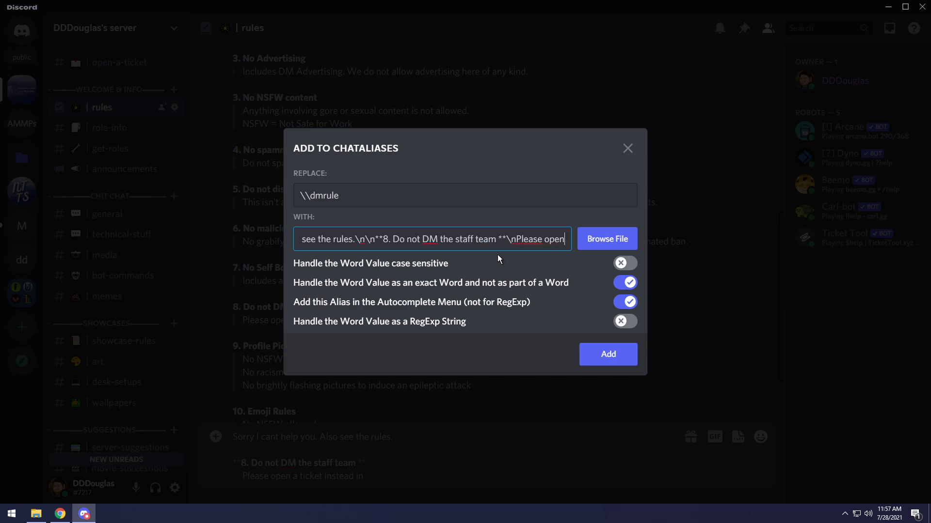
- Try a > quote mark in the replacement text, remove it again and add the \\dmrule alias
{"action": "key", "text": "Left"}
{"action": "key", "text": "Left"}
{"action": "type", "text": ">"}
{"action": "key", "text": "BackSpace"}
{"action": "key", "text": "BackSpace"}
{"action": "left_click", "coordinate": [601, 350]}
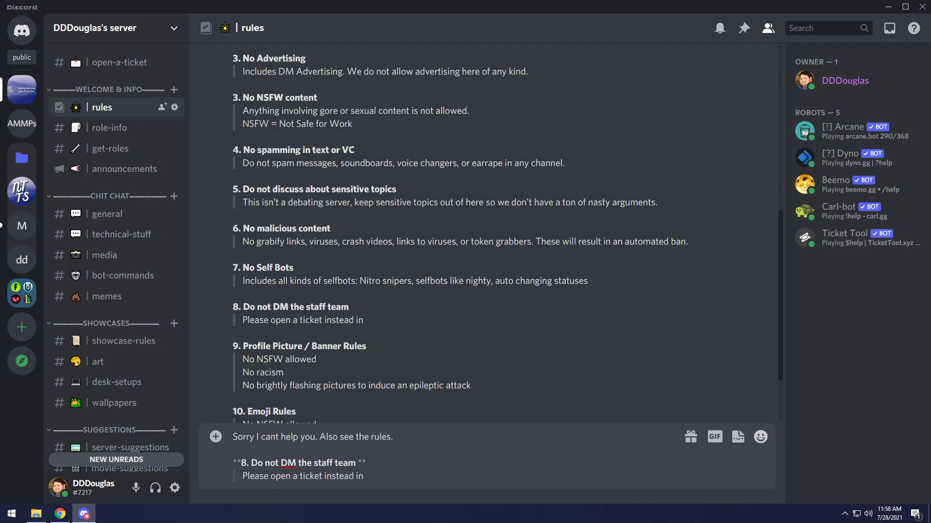
- Replace the drafted message with \\ and expand the \\dmrule alias from the matches
{"action": "key", "text": "ctrl+a"}
{"action": "key", "text": "BackSpace"}
{"action": "type", "text": "\\\\"}
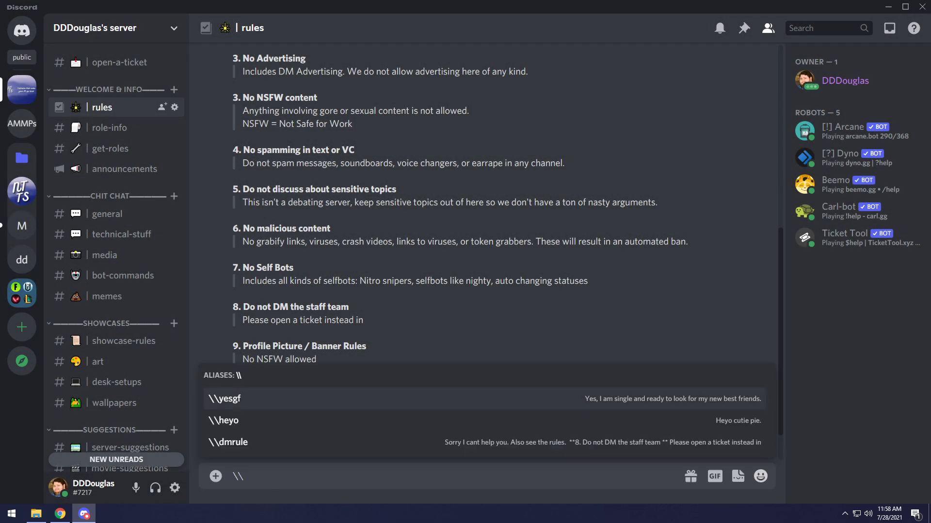
{"action": "key", "text": "Down"}
{"action": "key", "text": "Down"}
{"action": "key", "text": "Return"}
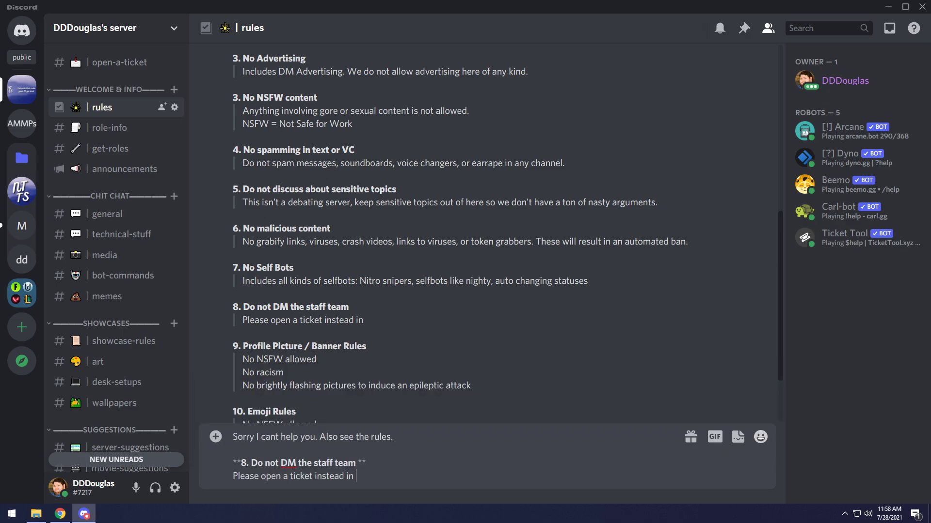
- Send the expanded \\dmrule message and compare its last line with the quoted line under rule 8
{"action": "key", "text": "Return"}
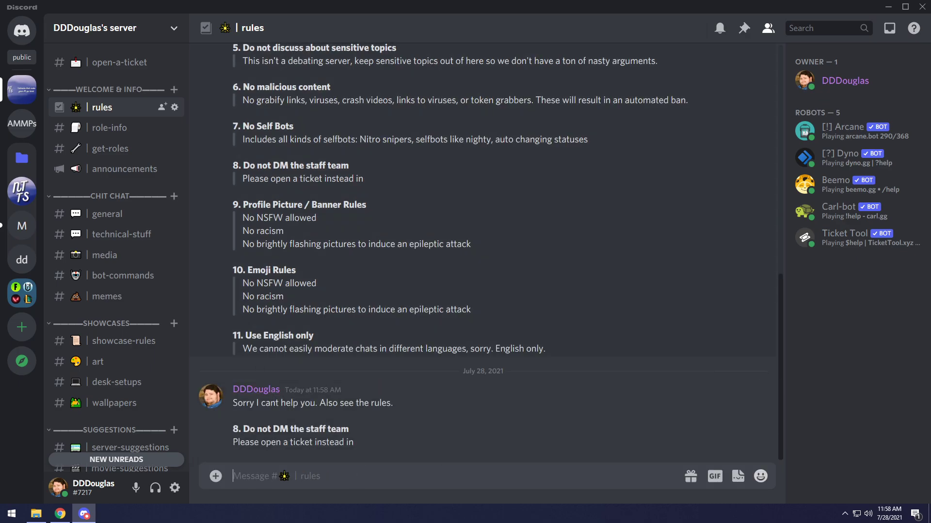
{"action": "scroll", "coordinate": [242, 224], "scroll_direction": "up", "scroll_amount": 3}
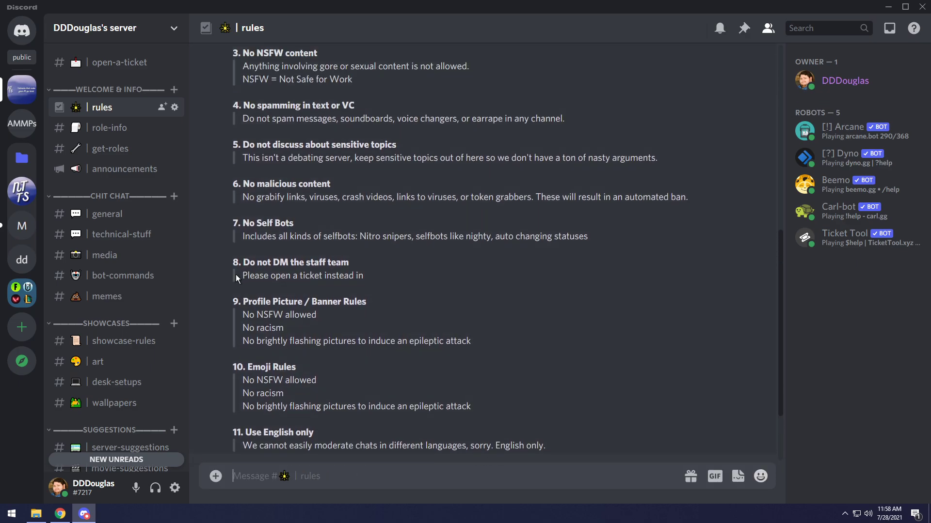
{"action": "left_click_drag", "start_coordinate": [367, 278], "coordinate": [235, 285]}
{"action": "scroll", "coordinate": [235, 284], "scroll_direction": "down", "scroll_amount": 3}
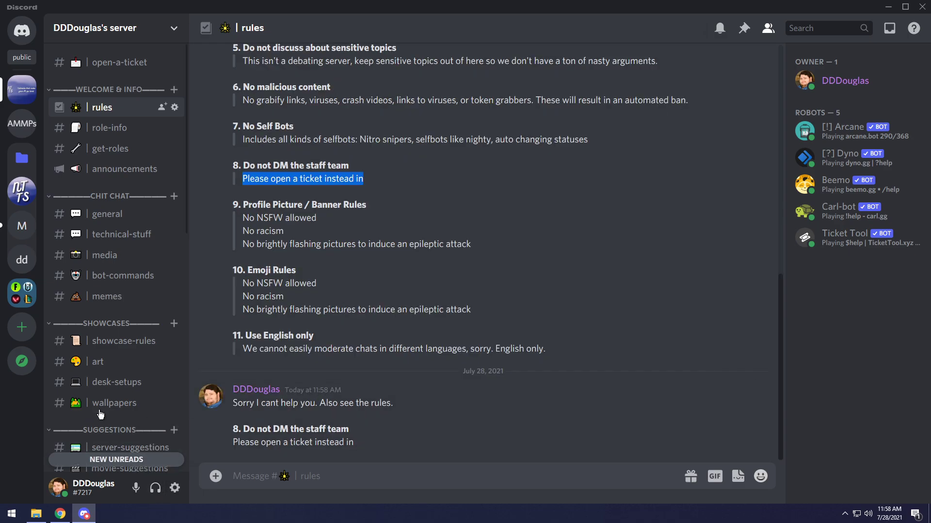
- Open the list of added aliases in the ChatAliases plugin settings
{"action": "left_click", "coordinate": [175, 490]}
{"action": "scroll", "coordinate": [245, 364], "scroll_direction": "down", "scroll_amount": 8}
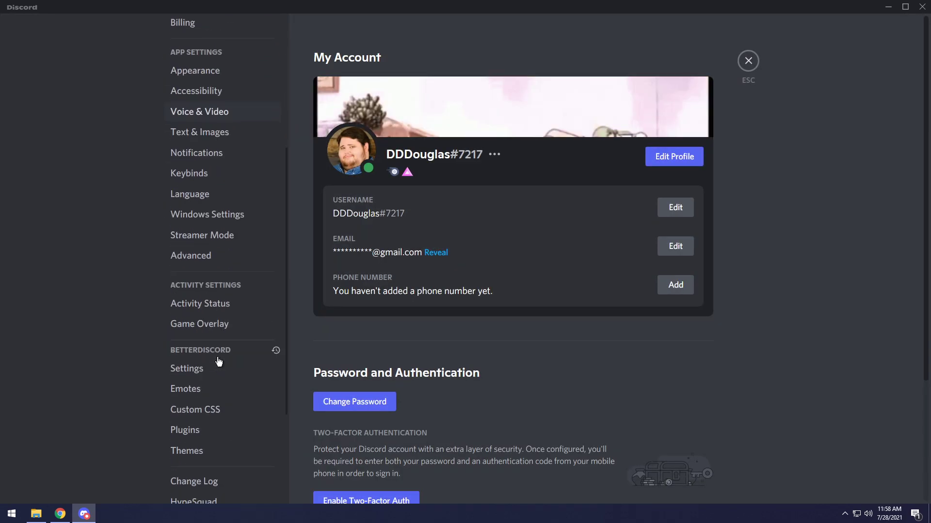
{"action": "left_click", "coordinate": [185, 271]}
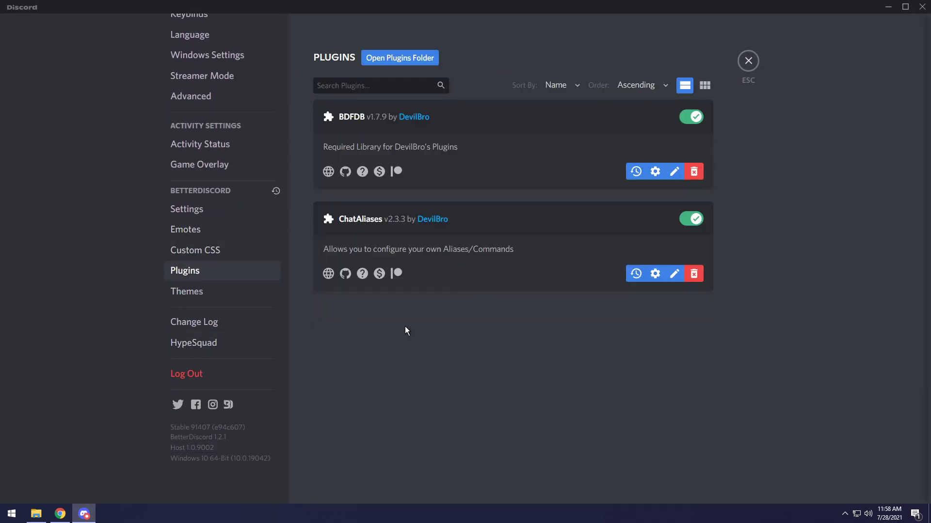
{"action": "left_click", "coordinate": [655, 273]}
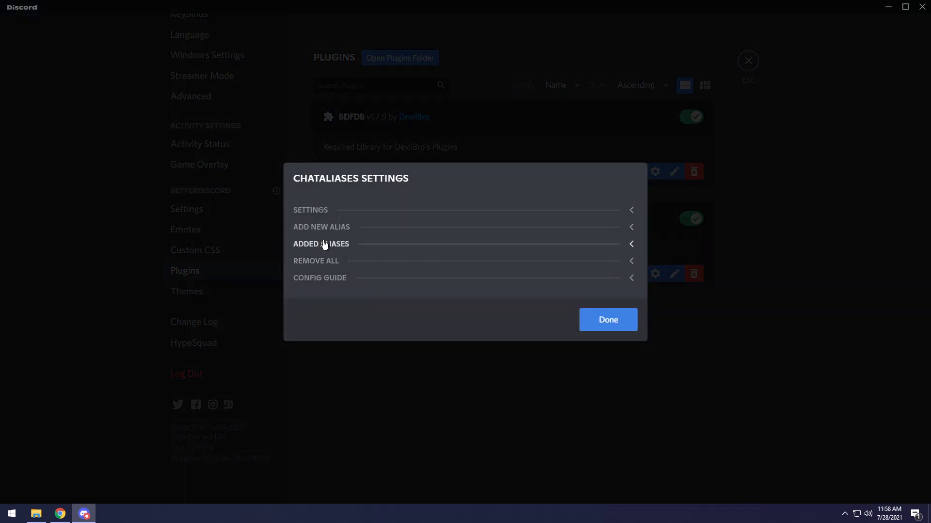
{"action": "left_click", "coordinate": [321, 242]}
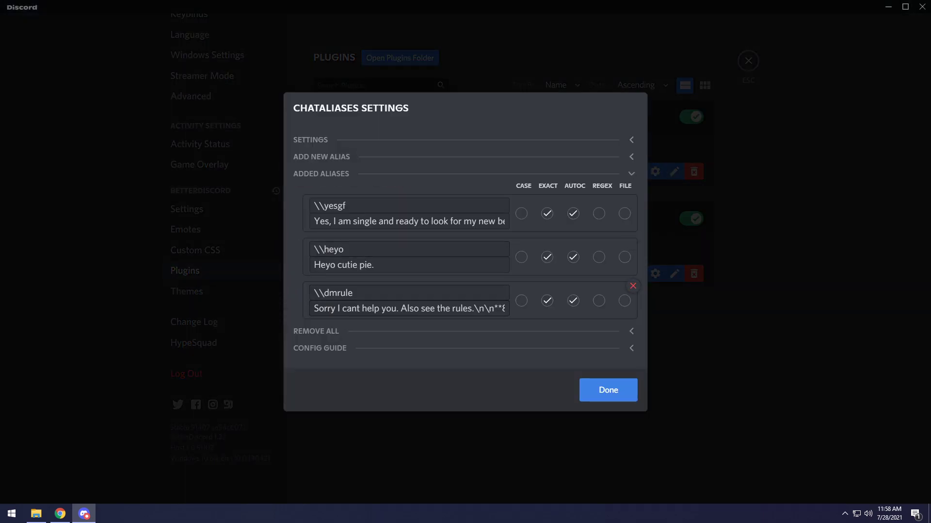
- Insert a > quote mark before "Please open a ticket instead in" in the \\dmrule replacement text and return to the rules channel
{"action": "left_click", "coordinate": [463, 308]}
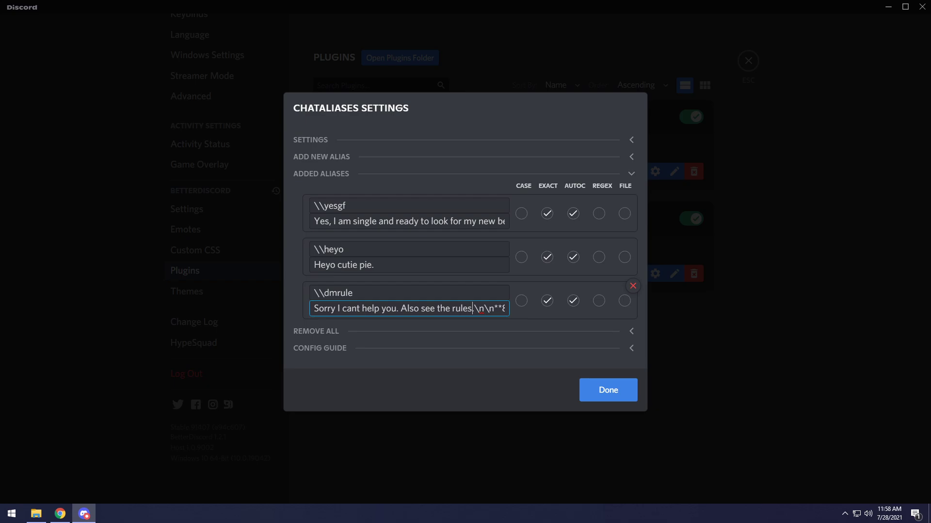
{"action": "key", "text": "Right"}
{"action": "key", "text": "Right"}
{"action": "key", "text": "Right"}
{"action": "key", "text": "Right"}
{"action": "key", "text": "Right"}
{"action": "key", "text": "Right"}
{"action": "key", "text": "Right"}
{"action": "key", "text": "Right"}
{"action": "key", "text": "Right"}
{"action": "key", "text": "Right"}
{"action": "key", "text": "Right"}
{"action": "key", "text": "Right"}
{"action": "key", "text": "Right"}
{"action": "key", "text": "Right"}
{"action": "key", "text": "Right"}
{"action": "key", "text": "Right"}
{"action": "key", "text": "Right"}
{"action": "key", "text": "Right"}
{"action": "key", "text": "Right"}
{"action": "key", "text": "Right"}
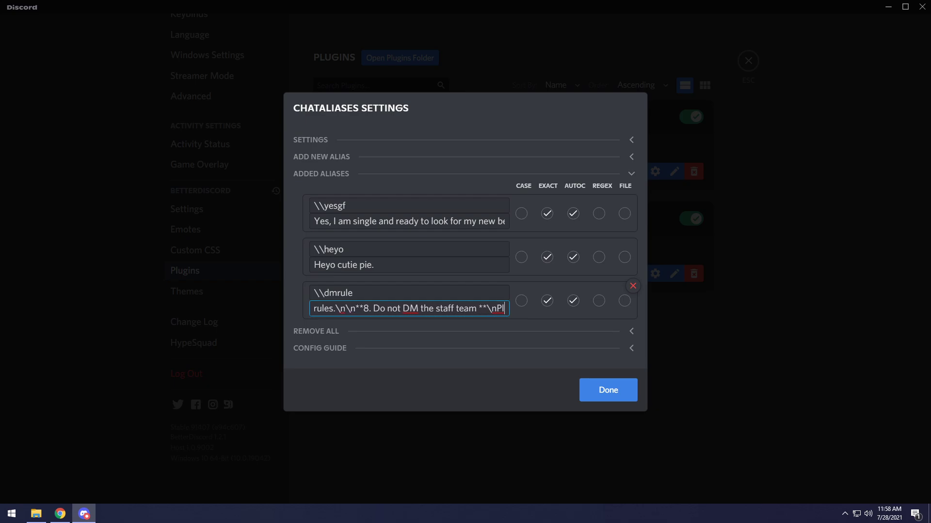
{"action": "key", "text": "Right"}
{"action": "key", "text": "Right"}
{"action": "key", "text": "Right"}
{"action": "key", "text": "Right"}
{"action": "key", "text": "Right"}
{"action": "key", "text": "Right"}
{"action": "key", "text": "Right"}
{"action": "key", "text": "Right"}
{"action": "key", "text": "Right"}
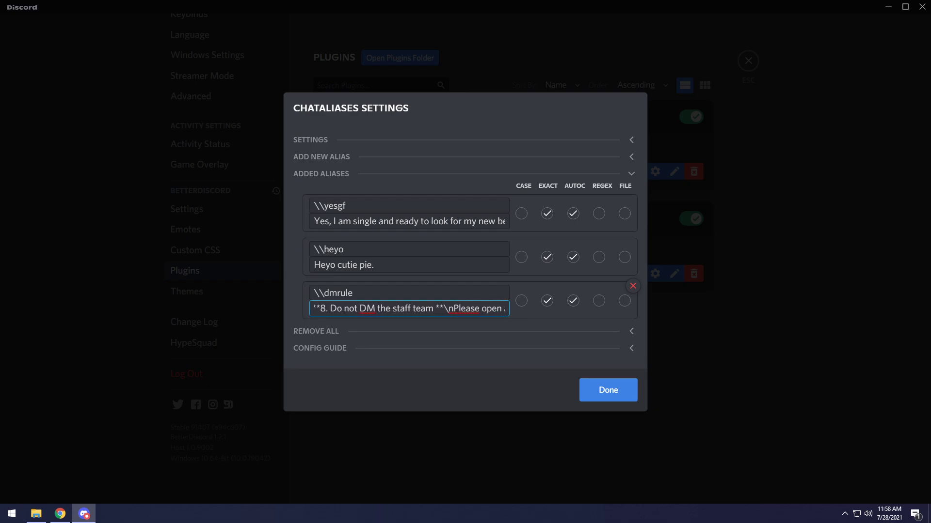
{"action": "key", "text": "Left"}
{"action": "key", "text": "Left"}
{"action": "key", "text": "Left"}
{"action": "key", "text": "Left"}
{"action": "key", "text": "Left"}
{"action": "key", "text": "Left"}
{"action": "key", "text": "Left"}
{"action": "key", "text": "Left"}
{"action": "key", "text": "Left"}
{"action": "key", "text": "Left"}
{"action": "key", "text": "Left"}
{"action": "type", "text": ">"}
{"action": "left_click", "coordinate": [601, 400]}
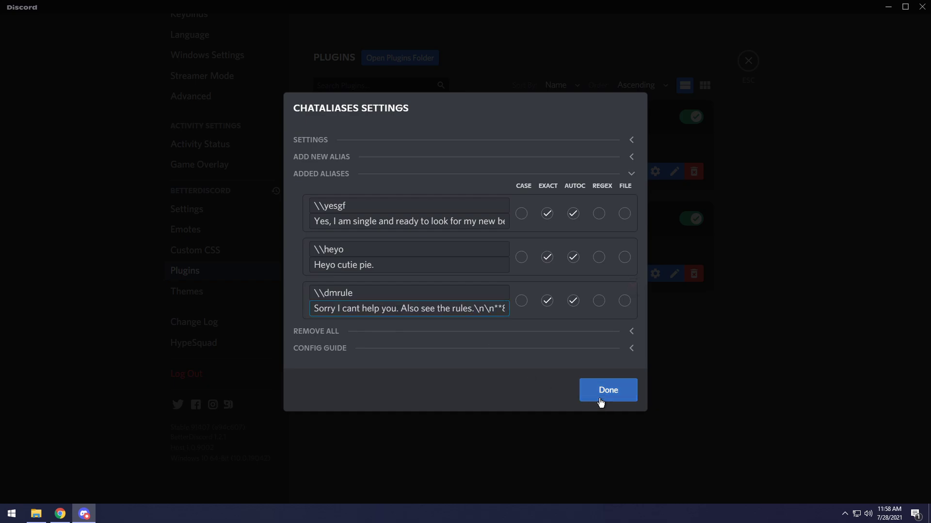
{"action": "left_click", "coordinate": [751, 64]}
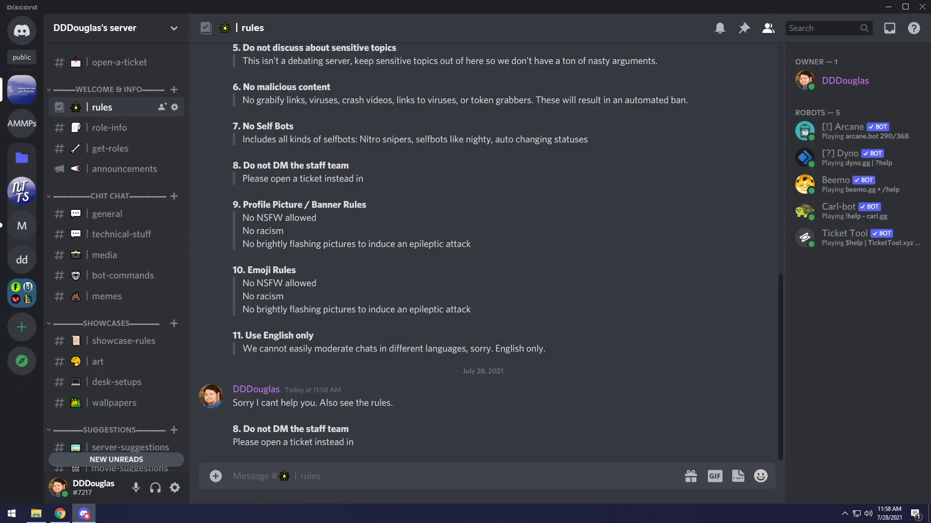
- Edit the sent rule message to put a > quote mark before "Please open a ticket instead in" and save it
{"action": "left_click", "coordinate": [738, 382]}
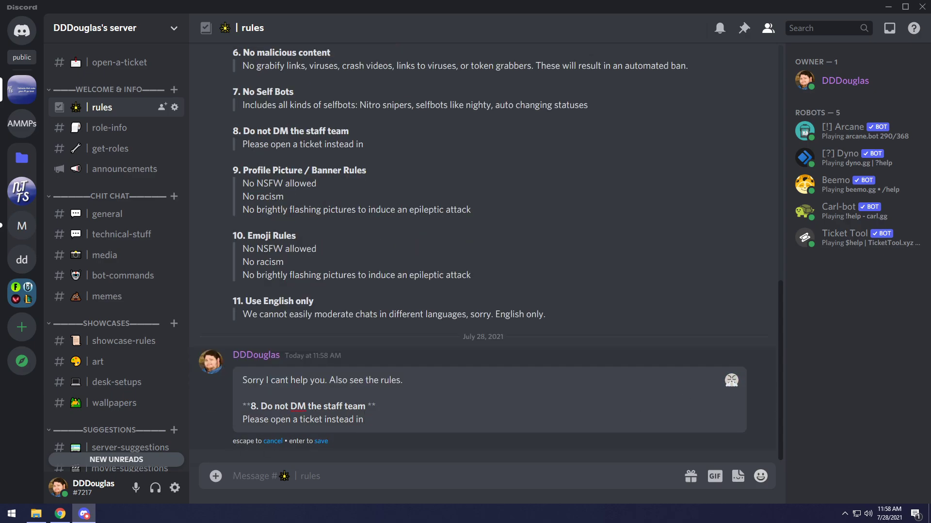
{"action": "type", "text": ">"}
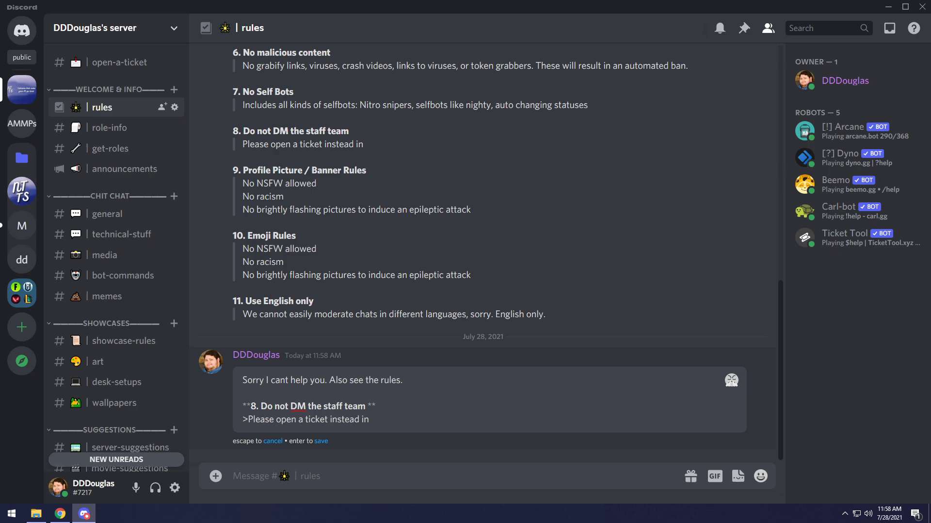
{"action": "key", "text": "Return"}
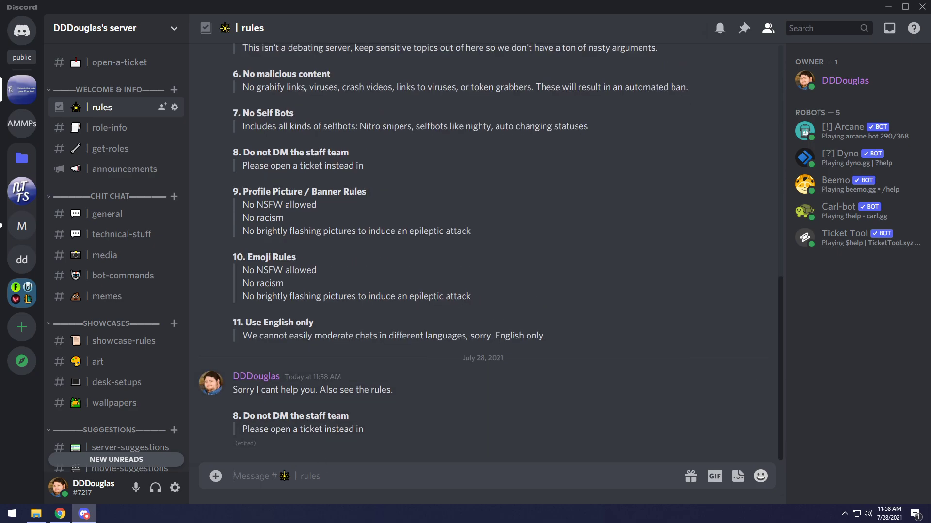
- Expand the \\dmrule alias in the rules channel and send the resulting message
{"action": "type", "text": "/sh"}
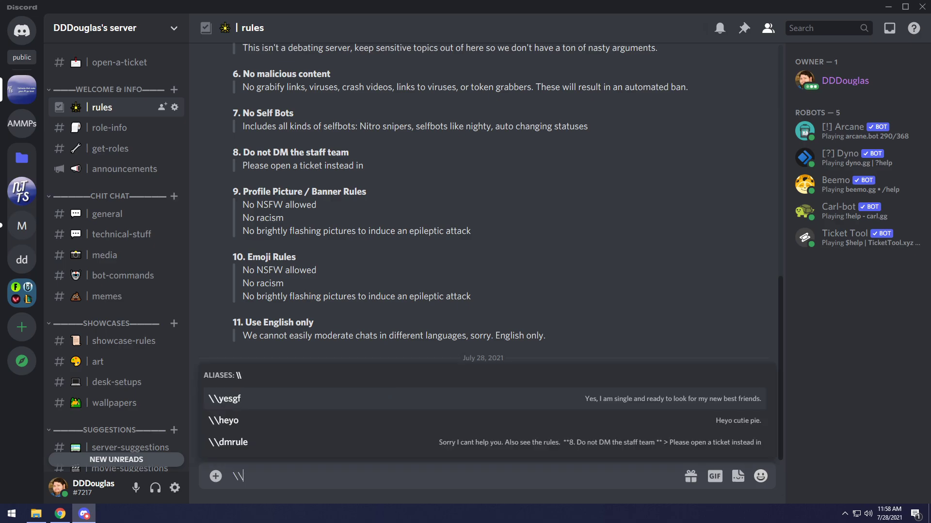
{"action": "key", "text": "Tab"}
{"action": "key", "text": "Return"}
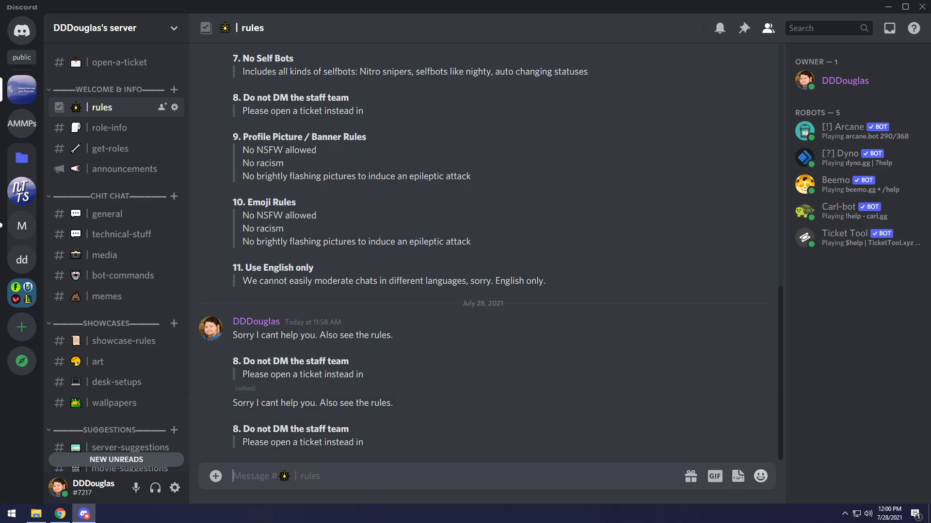
- Draft the mention format <#channelid> in the message and copy the rules channel's ID
{"action": "type", "text": "<#channelid"}
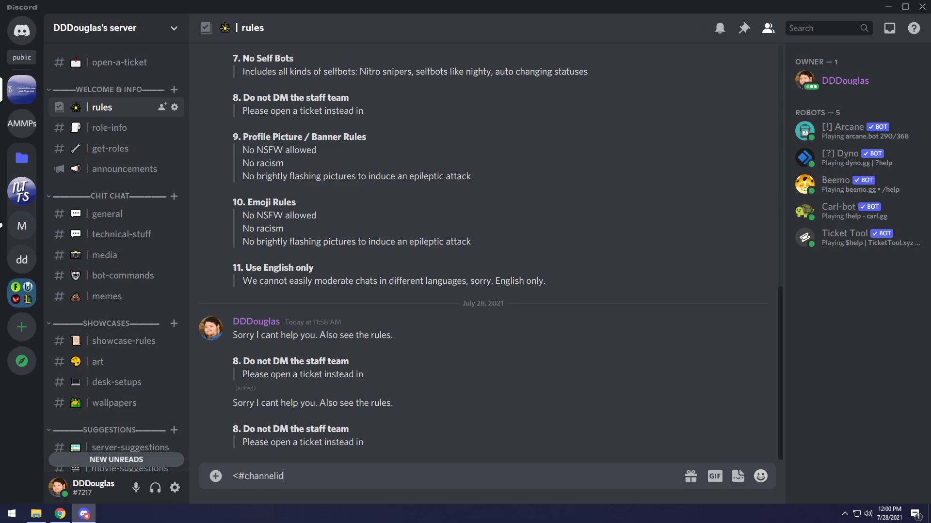
{"action": "type", "text": ">"}
{"action": "right_click", "coordinate": [111, 102]}
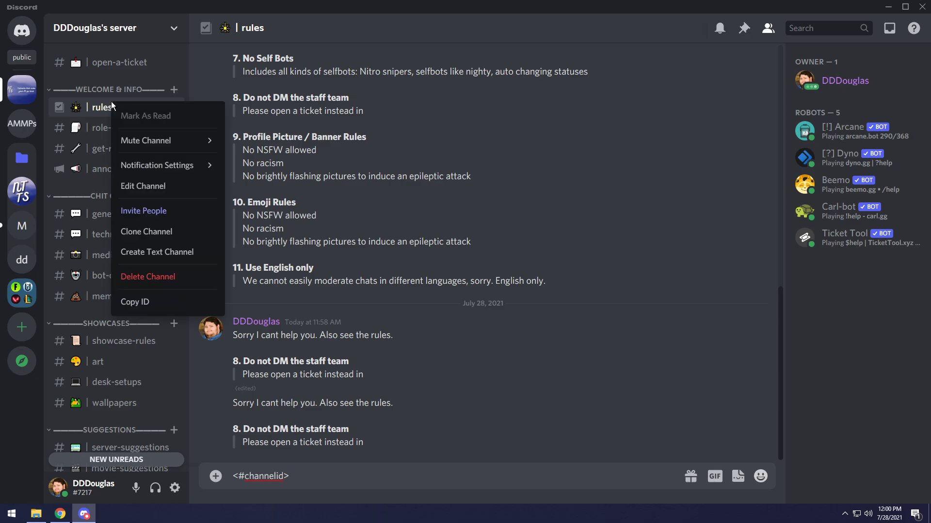
{"action": "left_click", "coordinate": [154, 303]}
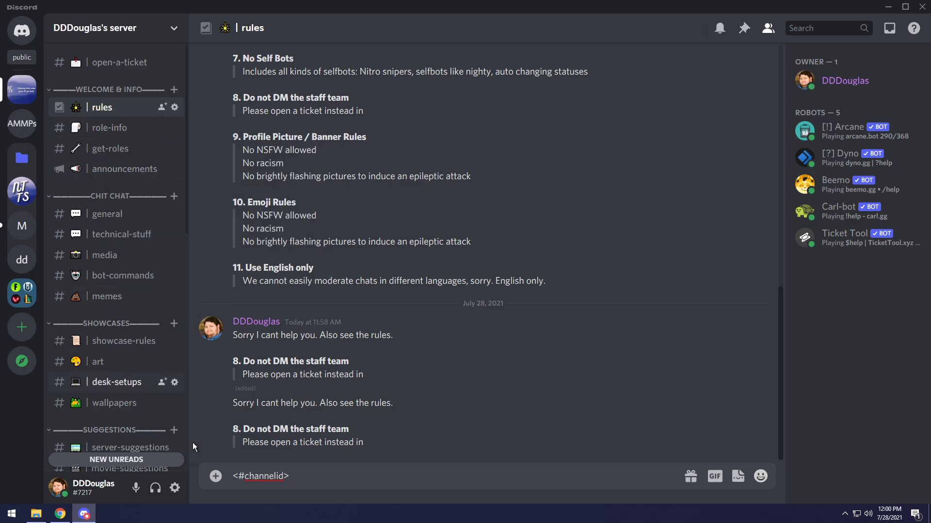
- Check the Developer Mode setting in the advanced user settings and return to the rules channel
{"action": "left_click", "coordinate": [175, 489]}
{"action": "scroll", "coordinate": [255, 402], "scroll_direction": "down", "scroll_amount": 2}
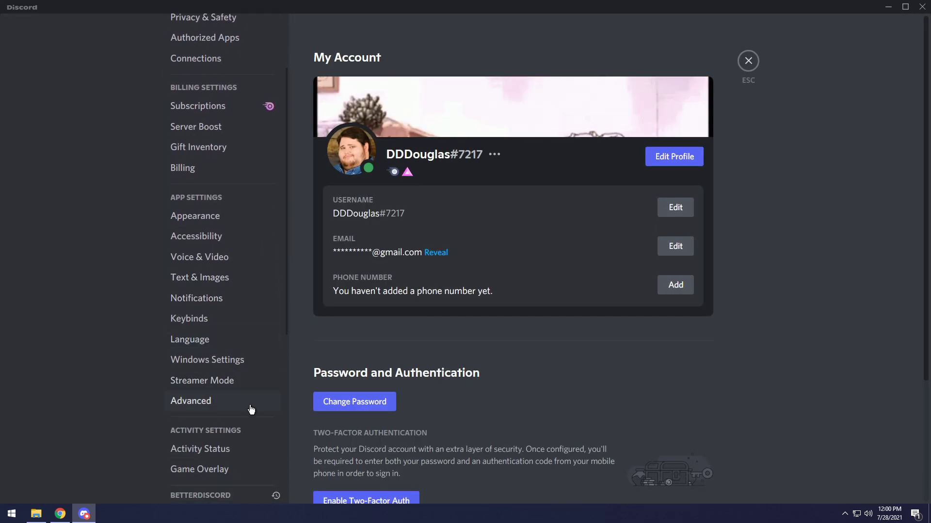
{"action": "left_click", "coordinate": [194, 401]}
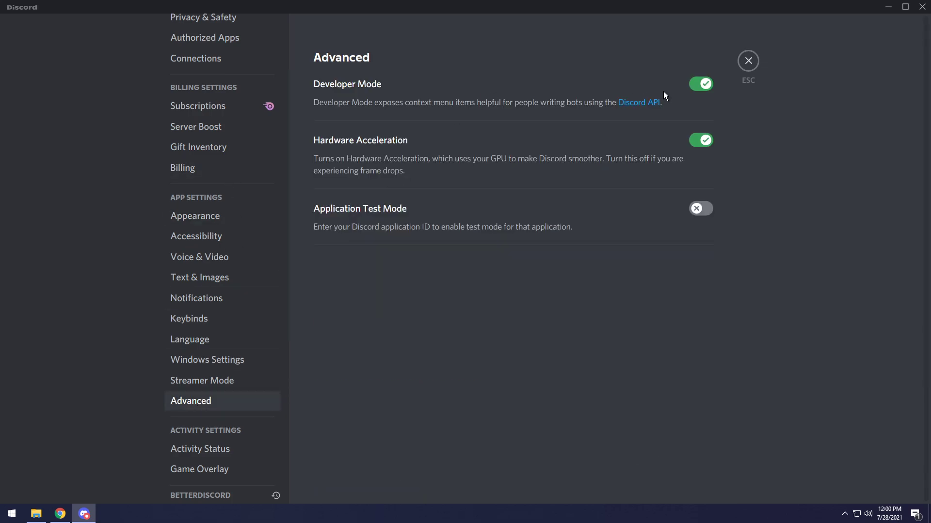
{"action": "left_click", "coordinate": [748, 61]}
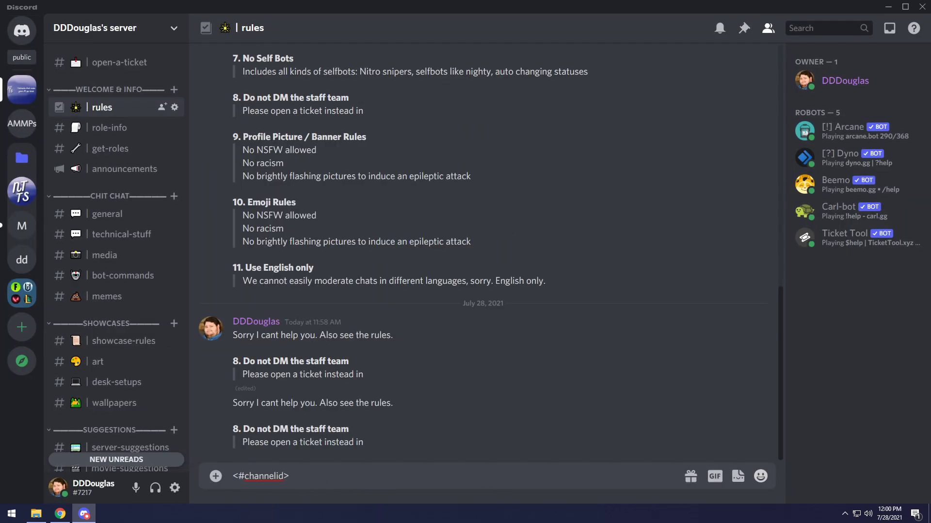
- Add a mention of the rules channel after <#channelid>, using its copied ID between <# and >, and send the message
{"action": "type", "text": "<#"}
{"action": "key", "text": "ctrl+v"}
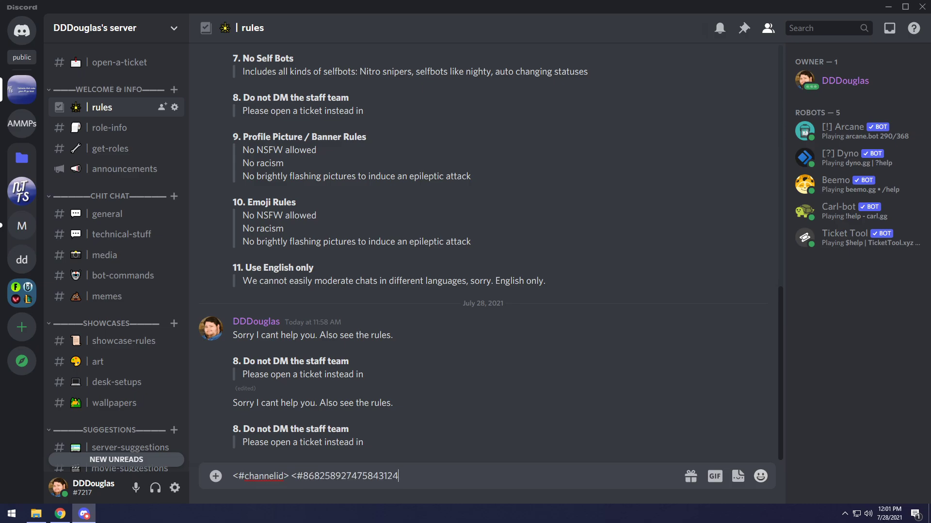
{"action": "type", "text": "> #✴️ | rules"}
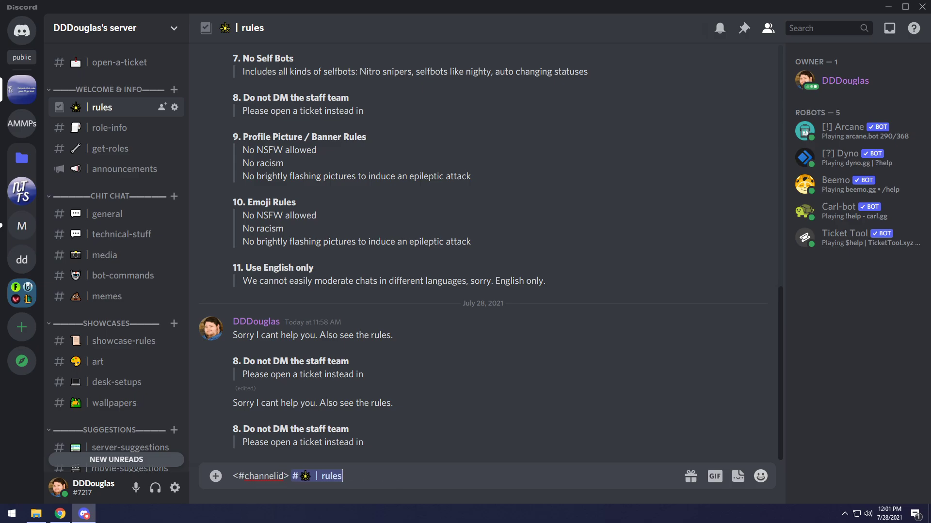
{"action": "key", "text": "Return"}
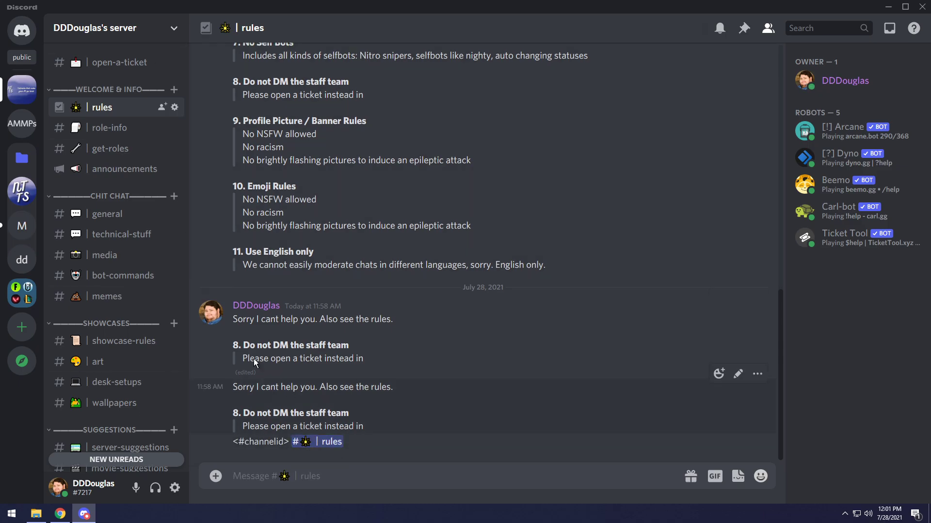
- Replace the rules mention in the sent message with general's copied ID, and test the mention link before returning to rules
{"action": "right_click", "coordinate": [111, 214]}
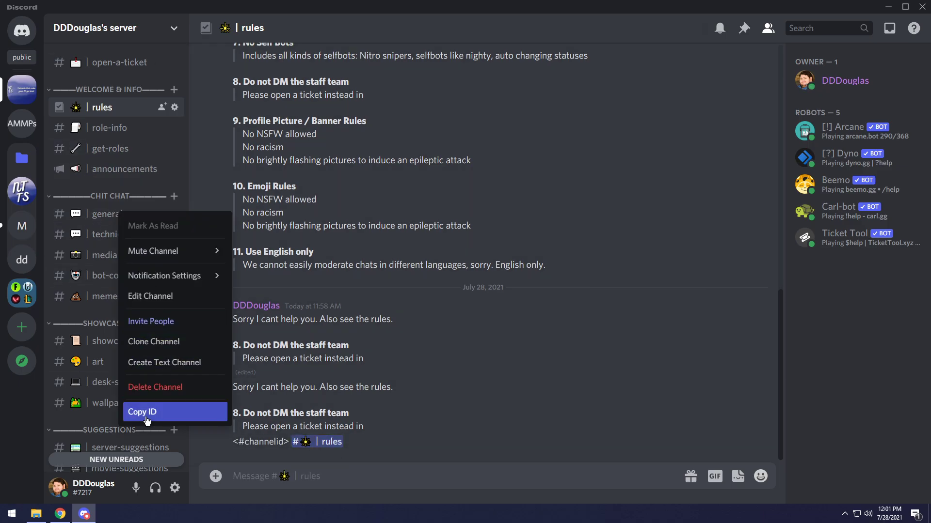
{"action": "left_click", "coordinate": [146, 410]}
{"action": "left_click", "coordinate": [738, 429]}
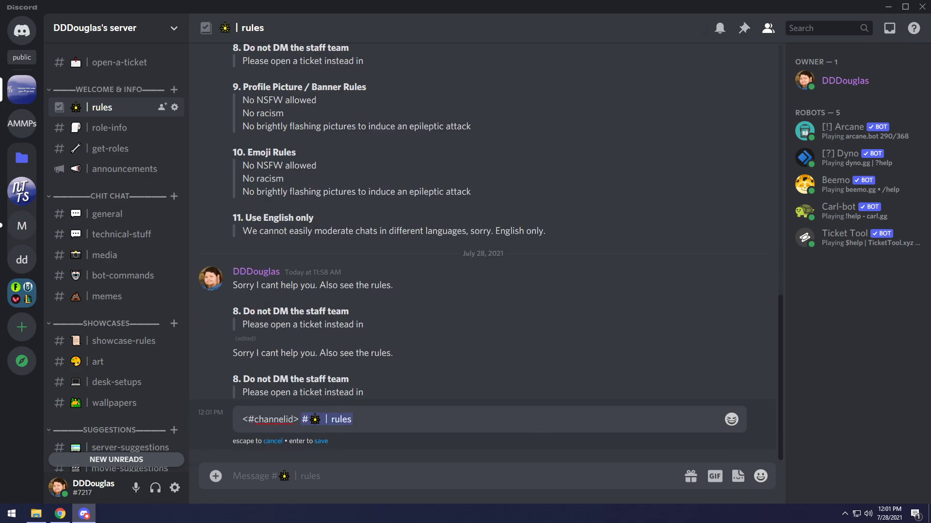
{"action": "key", "text": "BackSpace"}
{"action": "type", "text": "<#"}
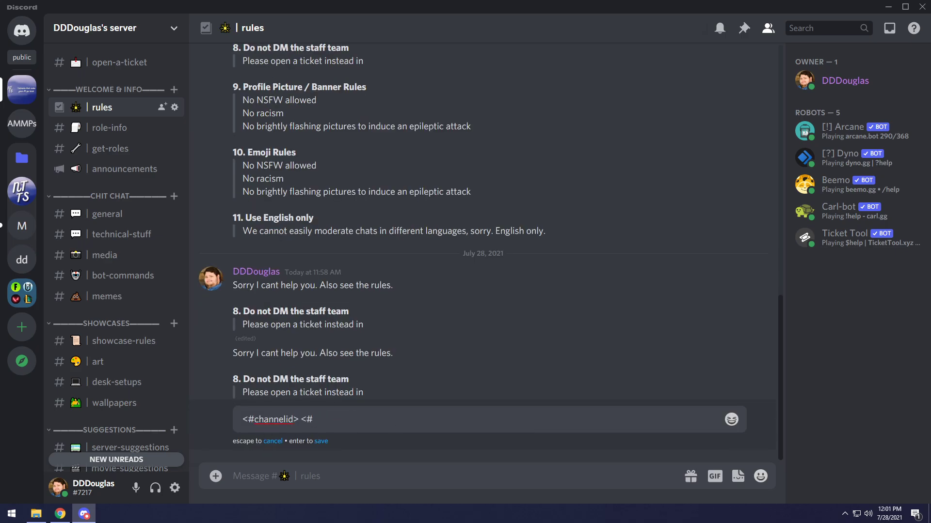
{"action": "type", "text": "general"}
{"action": "key", "text": "Return"}
{"action": "left_click", "coordinate": [322, 442]}
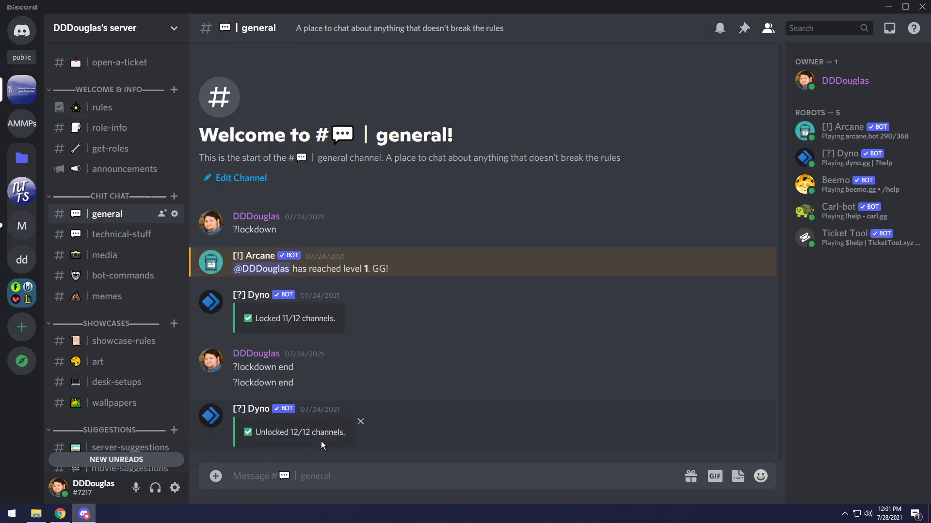
{"action": "left_click", "coordinate": [102, 107]}
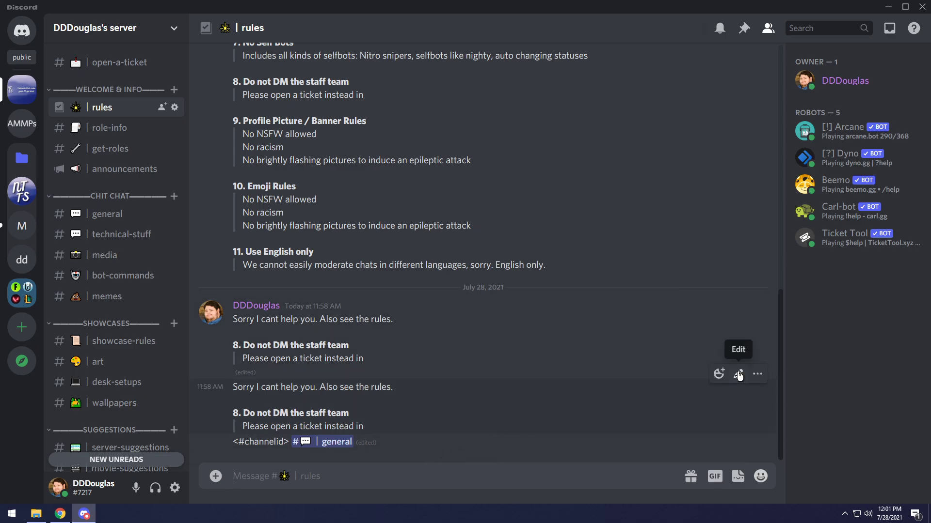
- Open the second sent \\dmrule message for editing and bring up the rules channel's options
{"action": "left_click", "coordinate": [738, 374]}
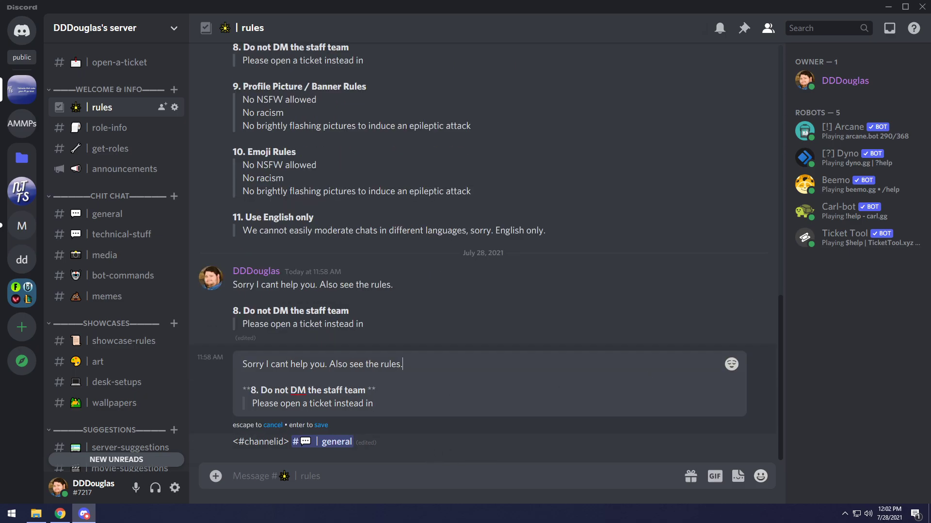
{"action": "right_click", "coordinate": [104, 110]}
{"action": "left_click", "coordinate": [554, 353]}
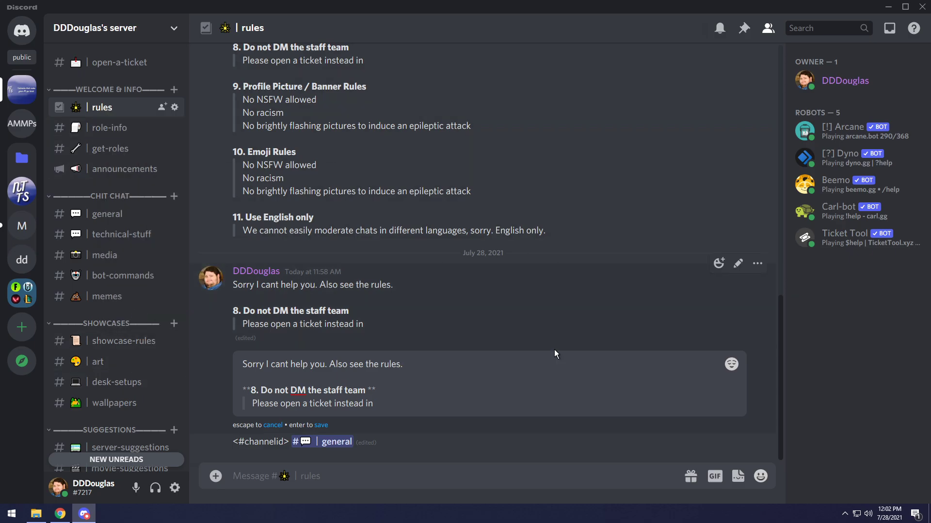
- Show the list of added aliases in the ChatAliases plugin settings
{"action": "left_click", "coordinate": [175, 488]}
{"action": "scroll", "coordinate": [265, 400], "scroll_direction": "down", "scroll_amount": 5}
{"action": "left_click", "coordinate": [185, 383]}
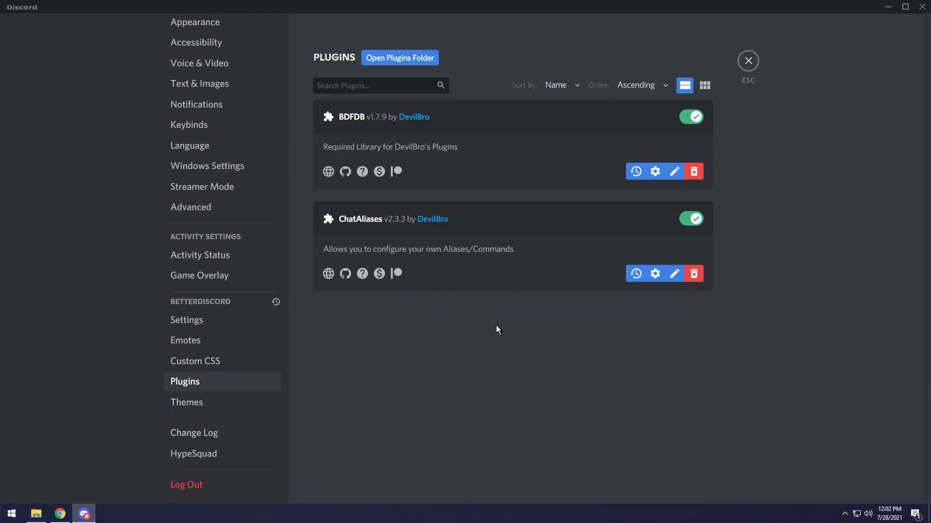
{"action": "left_click", "coordinate": [652, 275]}
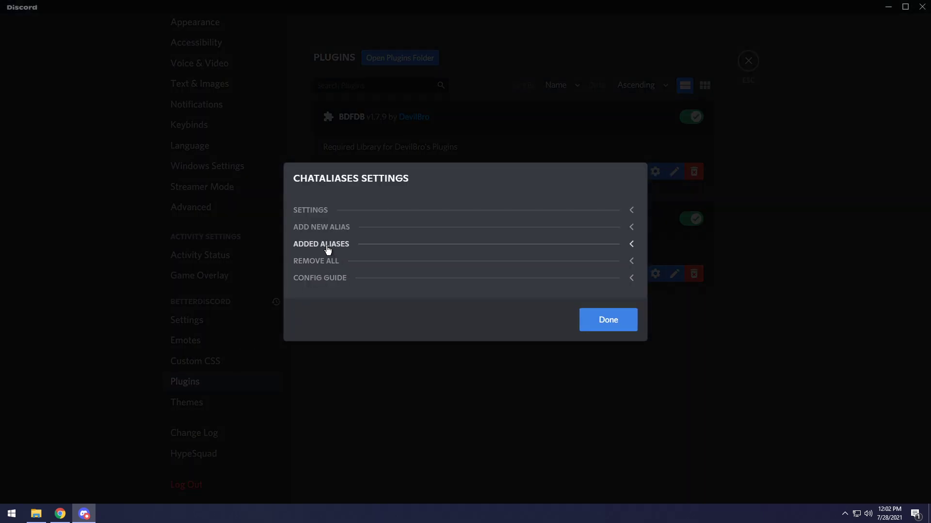
{"action": "left_click", "coordinate": [327, 245]}
- Replace the word "rules" in the \\dmrule alias text with the copied rules channel ID between <# and >, and return to the channel
{"action": "left_click", "coordinate": [463, 309]}
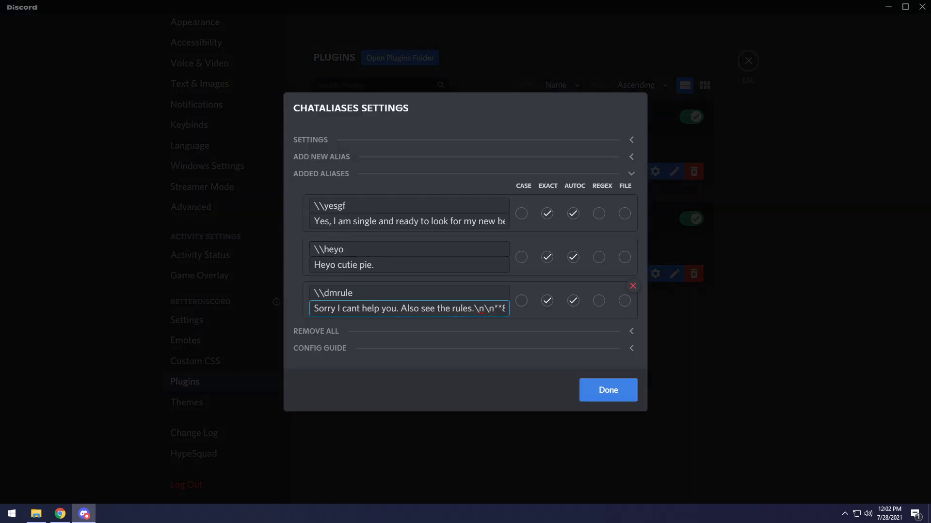
{"action": "key", "text": "BackSpace"}
{"action": "key", "text": "BackSpace"}
{"action": "key", "text": "BackSpace"}
{"action": "key", "text": "BackSpace"}
{"action": "key", "text": "BackSpace"}
{"action": "type", "text": "<#"}
{"action": "key", "text": "ctrl+v"}
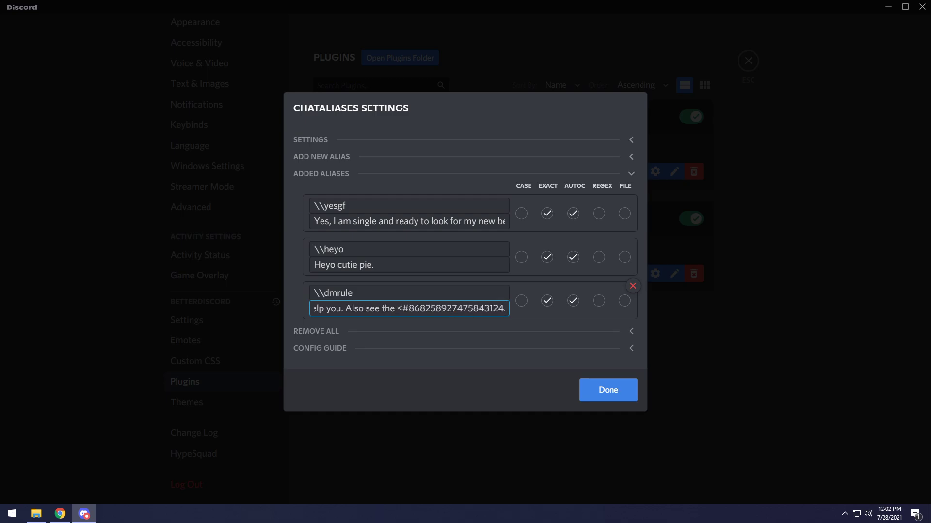
{"action": "type", "text": ">"}
{"action": "left_click", "coordinate": [608, 390]}
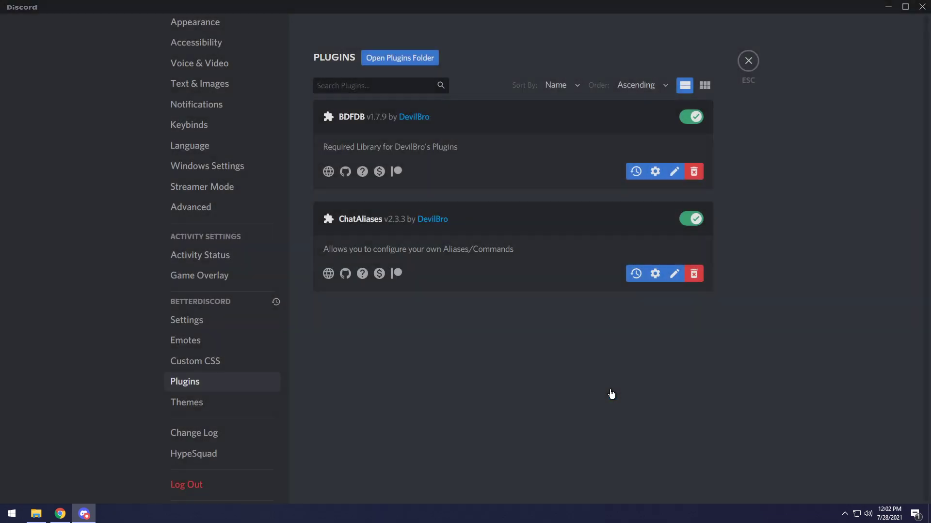
{"action": "left_click", "coordinate": [748, 61]}
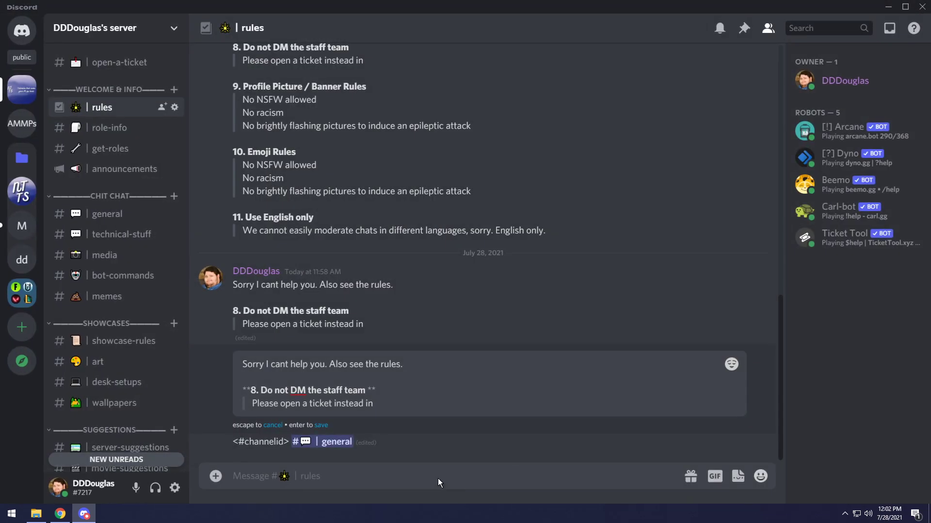
- Finish editing the earlier message and send the updated \\dmrule alias in the rules channel
{"action": "key", "text": "Return"}
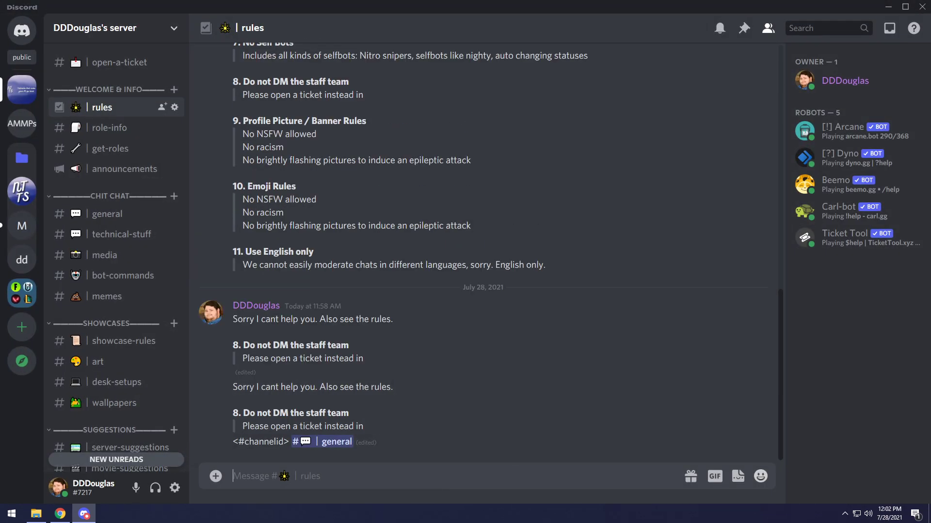
{"action": "type", "text": "\\\\dn"}
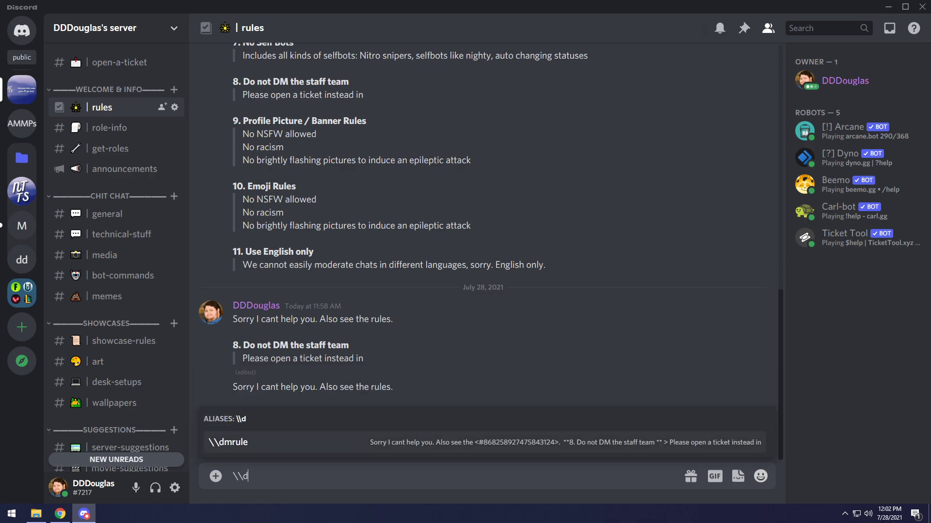
{"action": "key", "text": "Tab"}
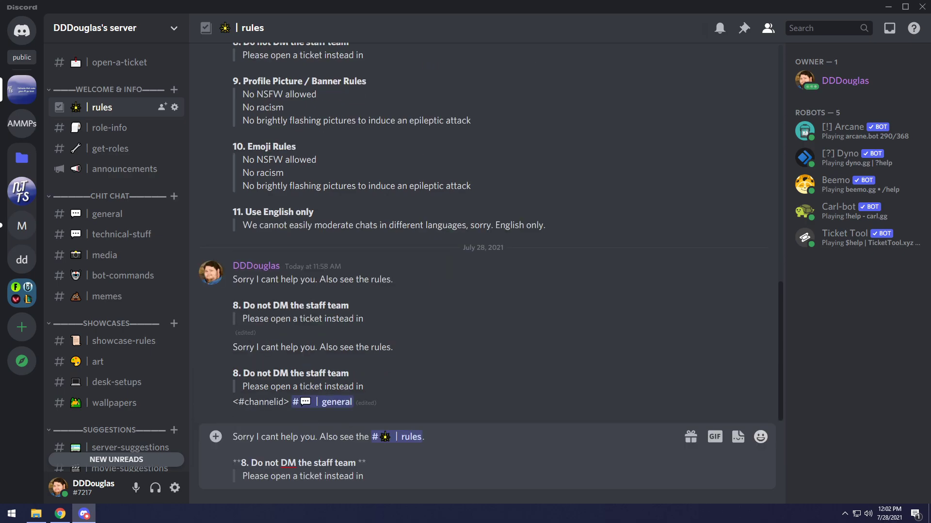
{"action": "key", "text": "Return"}
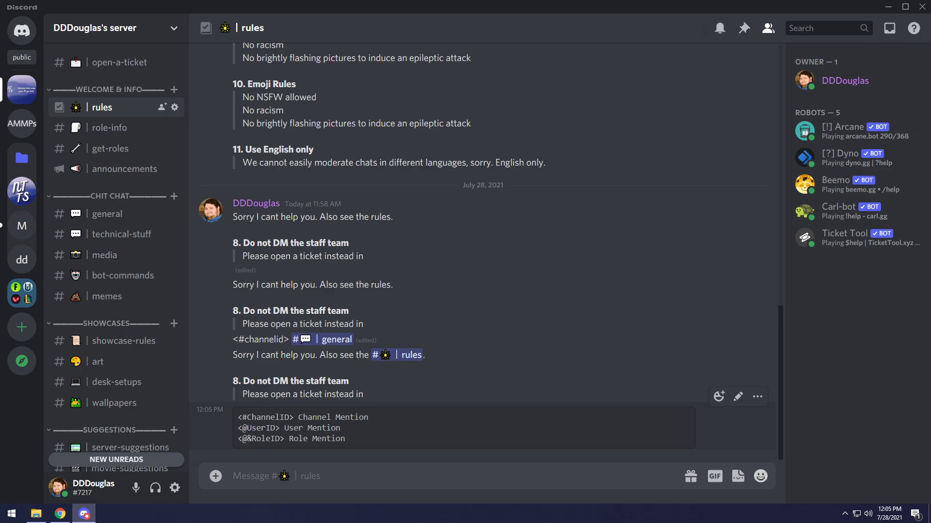
- Copy the Ticket Tool bot's user ID, followed by the Owner role's ID from the server owner's profile
{"action": "right_click", "coordinate": [842, 236]}
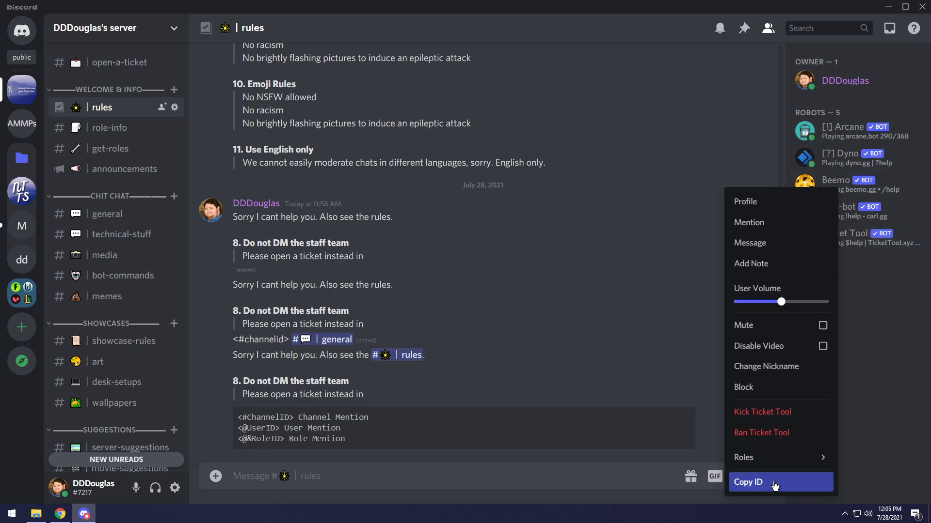
{"action": "left_click", "coordinate": [775, 485]}
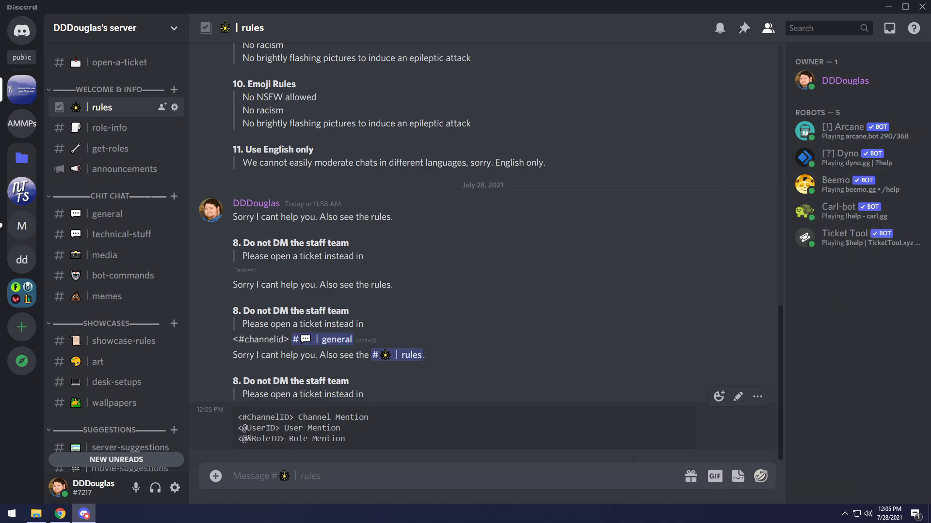
{"action": "left_click", "coordinate": [837, 85]}
{"action": "right_click", "coordinate": [627, 284]}
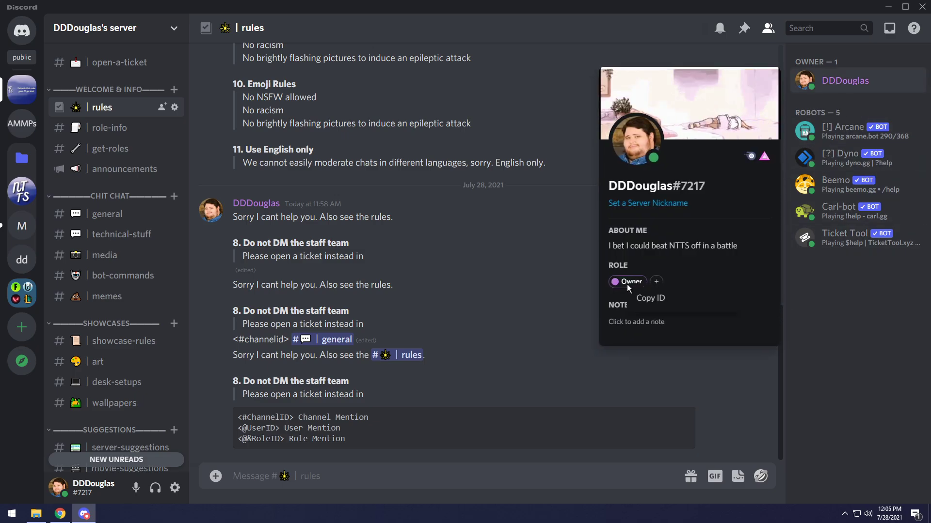
{"action": "left_click", "coordinate": [649, 298]}
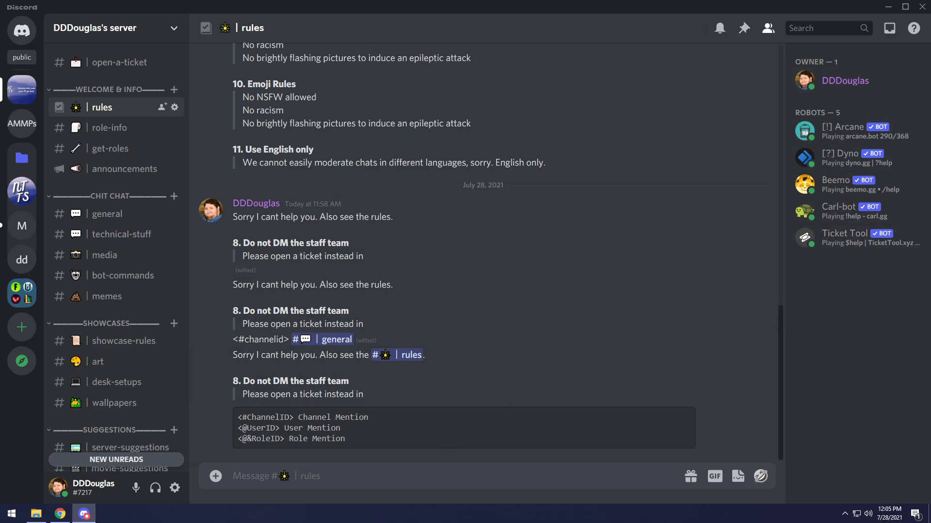
- Draft an Owner role mention by placing its copied ID between <@& and >, and clear the draft unsent
{"action": "type", "text": "<@&"}
{"action": "key", "text": "ctrl+v"}
{"action": "type", "text": ">"}
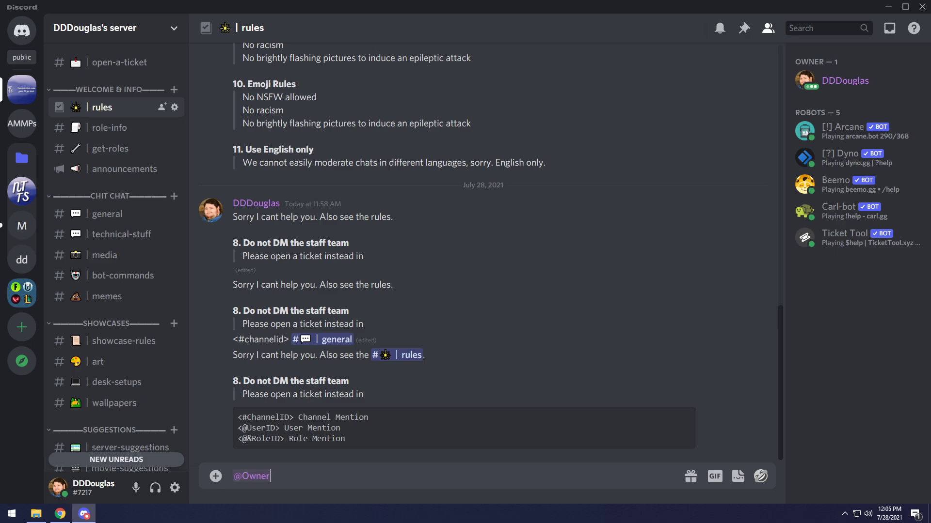
{"action": "key", "text": "ctrl+a"}
{"action": "key", "text": "BackSpace"}
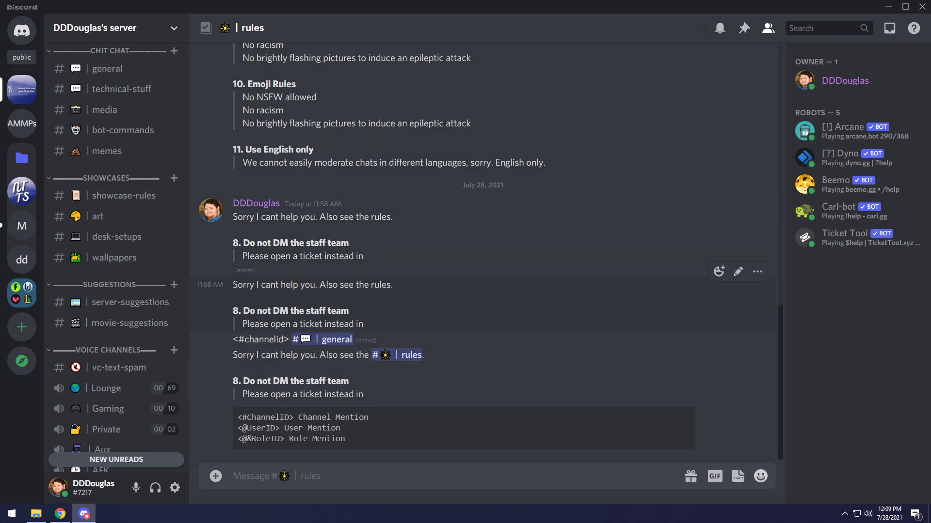
- Minimize Discord and switch to Chrome to review the earlier part of the Markdown Text 101 article
{"action": "left_click", "coordinate": [891, 6]}
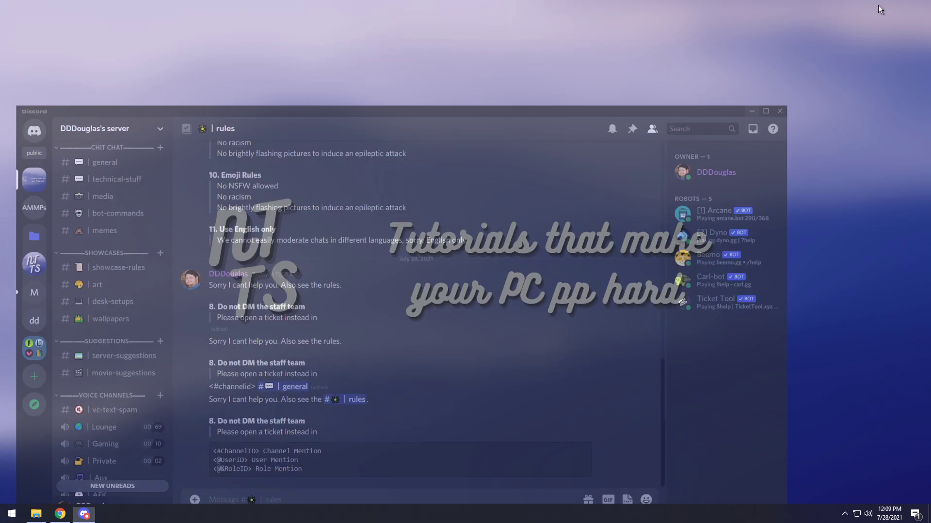
{"action": "left_click", "coordinate": [60, 514]}
{"action": "scroll", "coordinate": [310, 242], "scroll_direction": "up", "scroll_amount": 20}
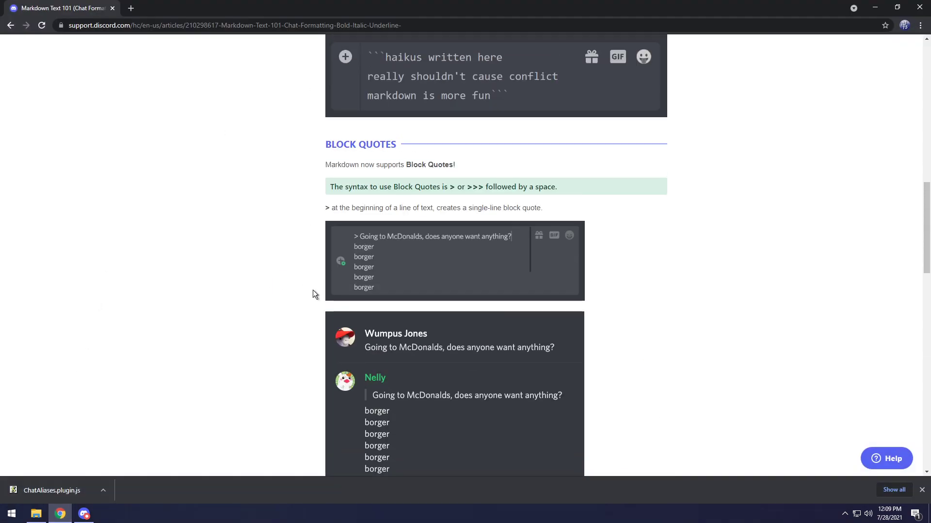